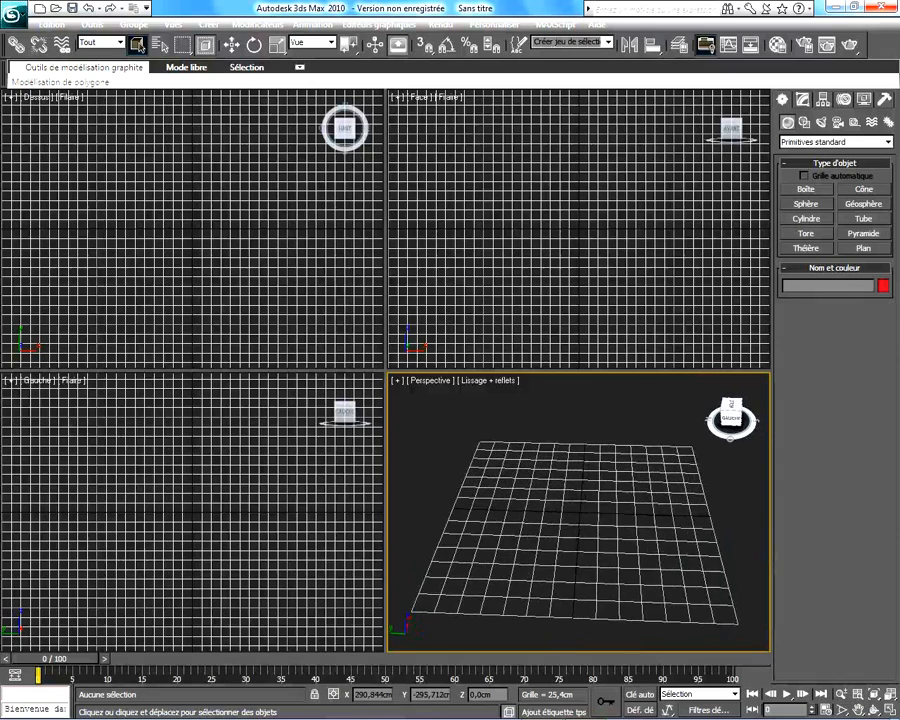
- Orbit the Perspective view to an angled view of the grid, then maximize the Front viewport
mouse_move(745, 414)
left_mouse_down()
mouse_move(735, 380)
mouse_move(745, 424)
mouse_move(738, 445)
mouse_move(754, 436)
left_mouse_up()
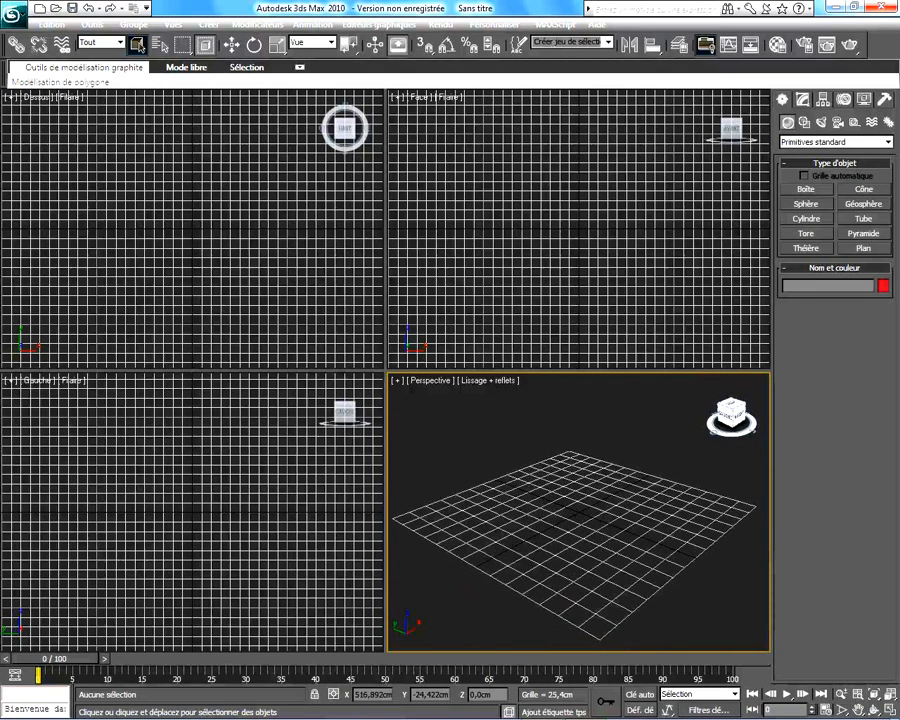
left_click(584, 231)
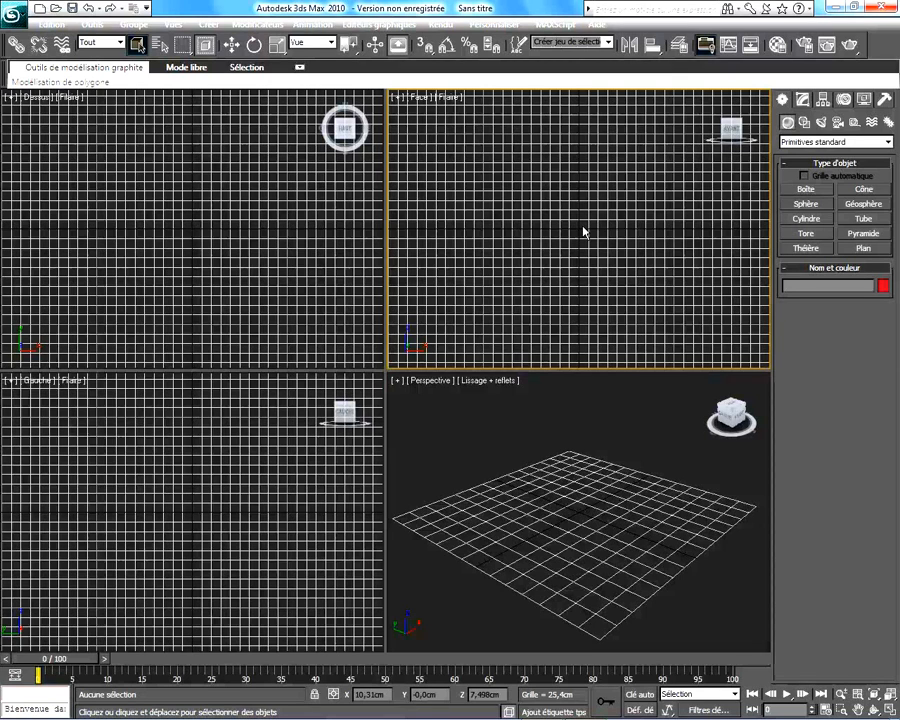
key("alt+w")
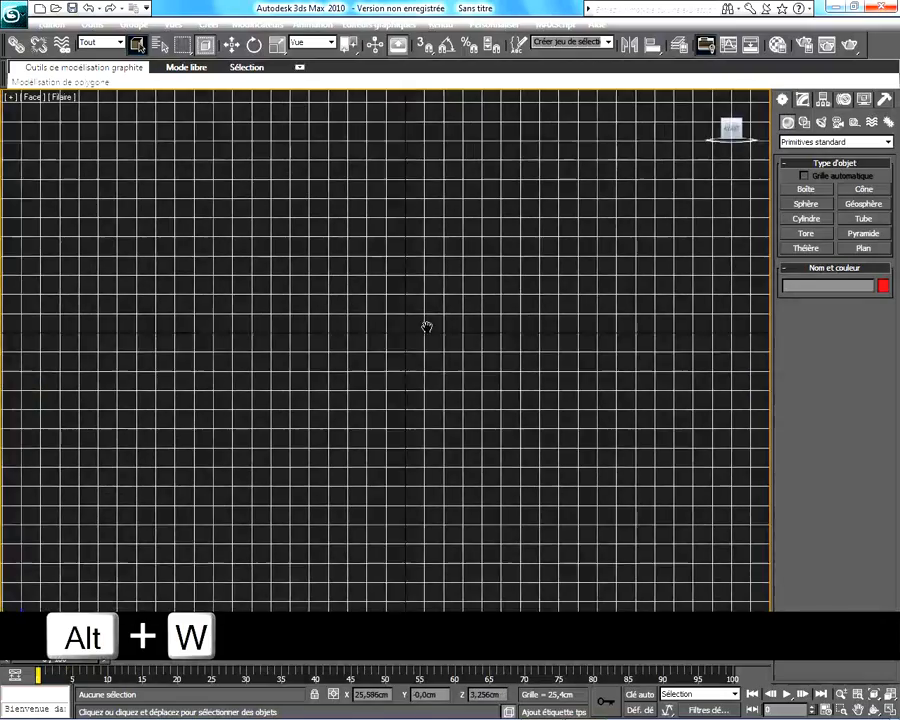
scroll(426, 322, "up", 3)
middle_click_drag(388, 392, 340, 444)
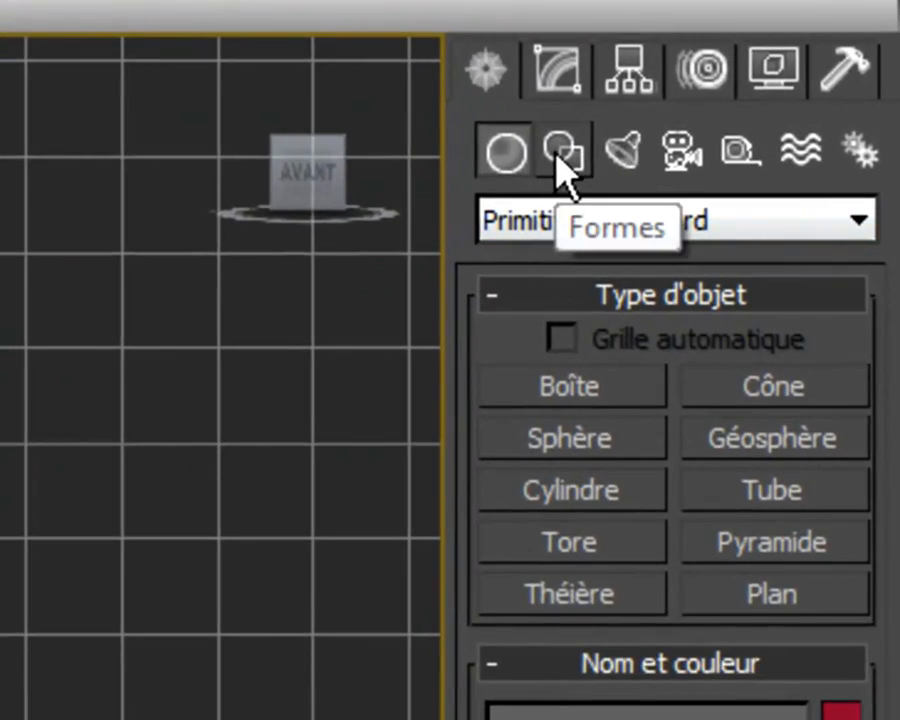
- Draw an open L-shaped double-walled profile with the Line spline from the origin, with a bottom edge about 255 cm and top edge about 50 cm
left_click(560, 158)
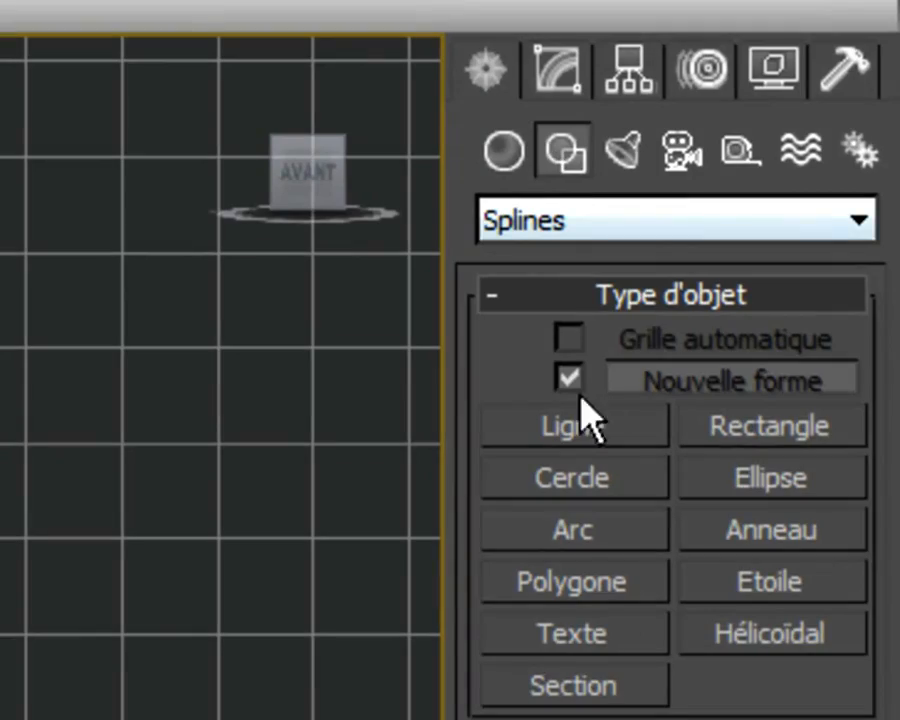
left_click(568, 425)
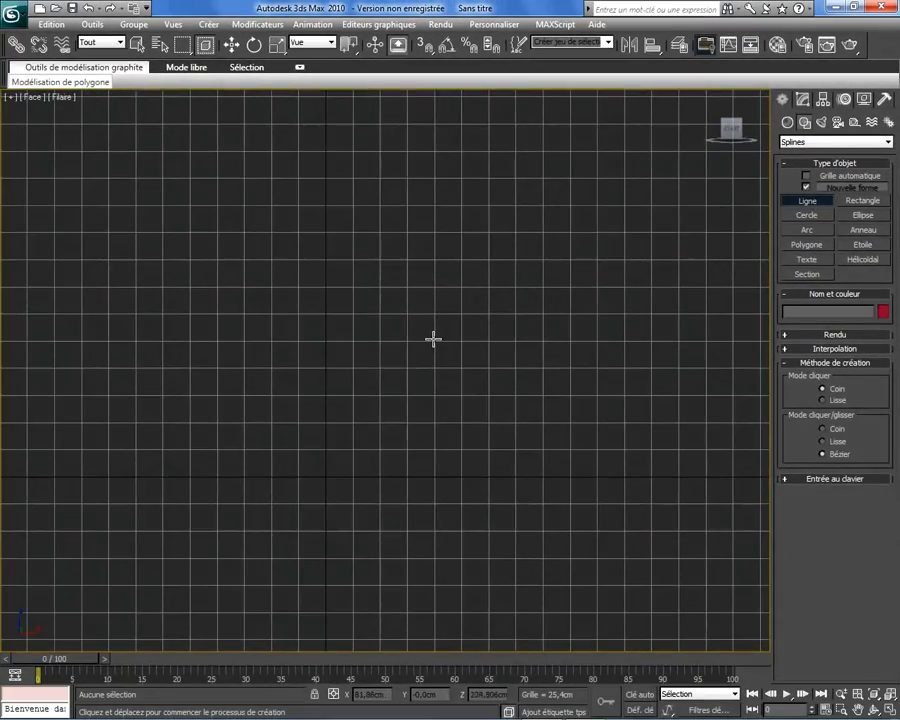
middle_click_drag(432, 337, 299, 414)
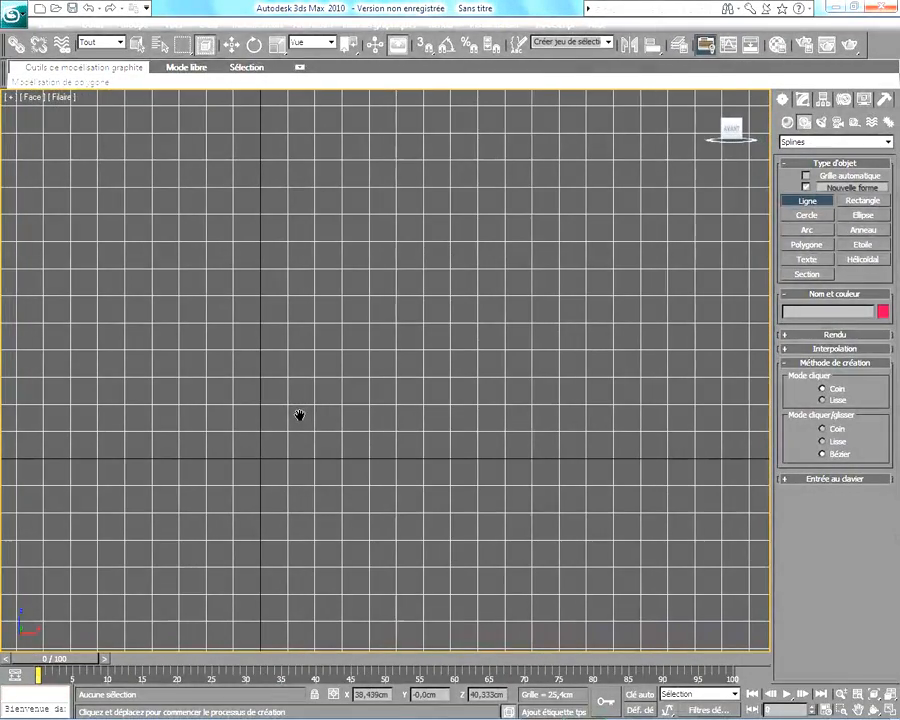
left_click(259, 461)
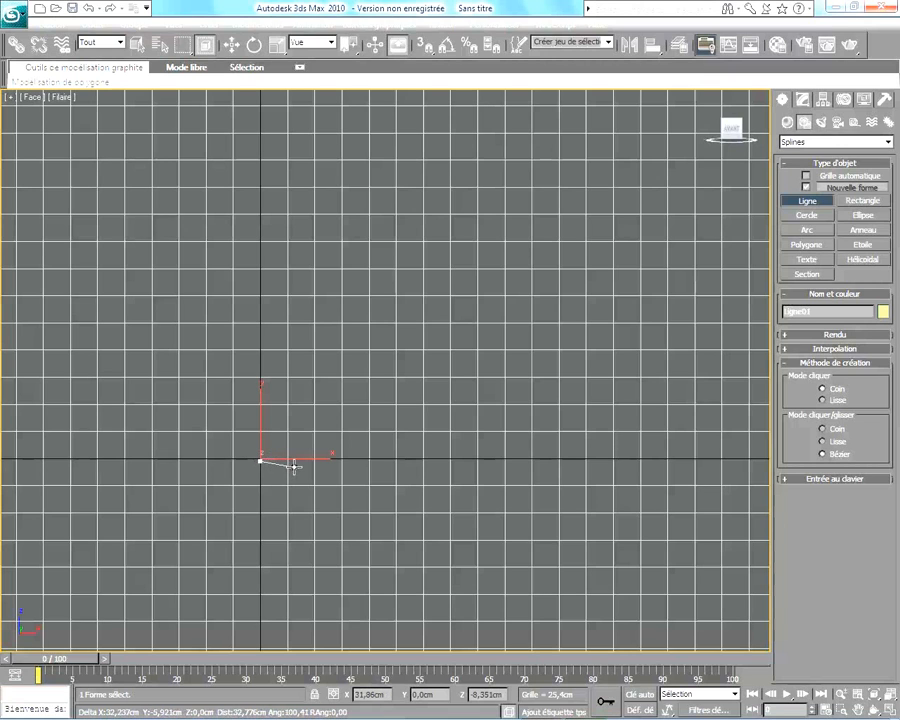
left_click(477, 470)
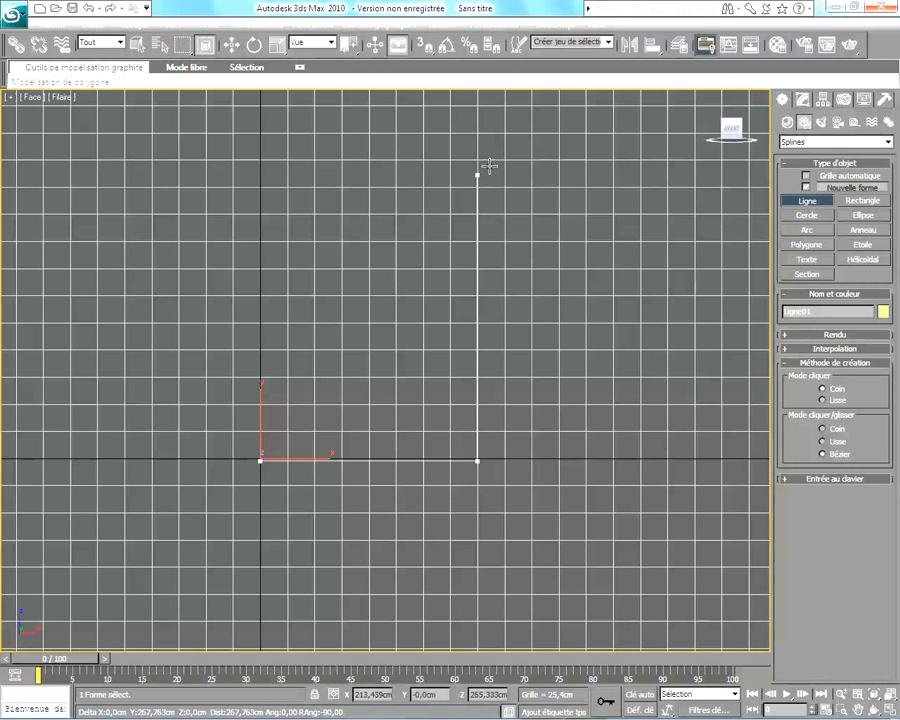
left_click(484, 133)
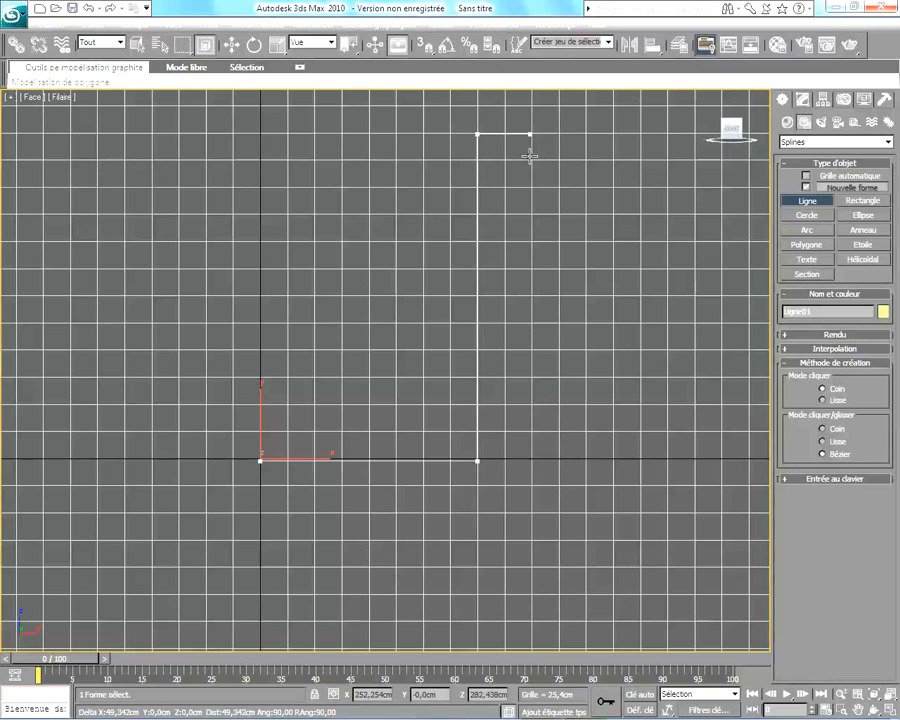
left_click(531, 140)
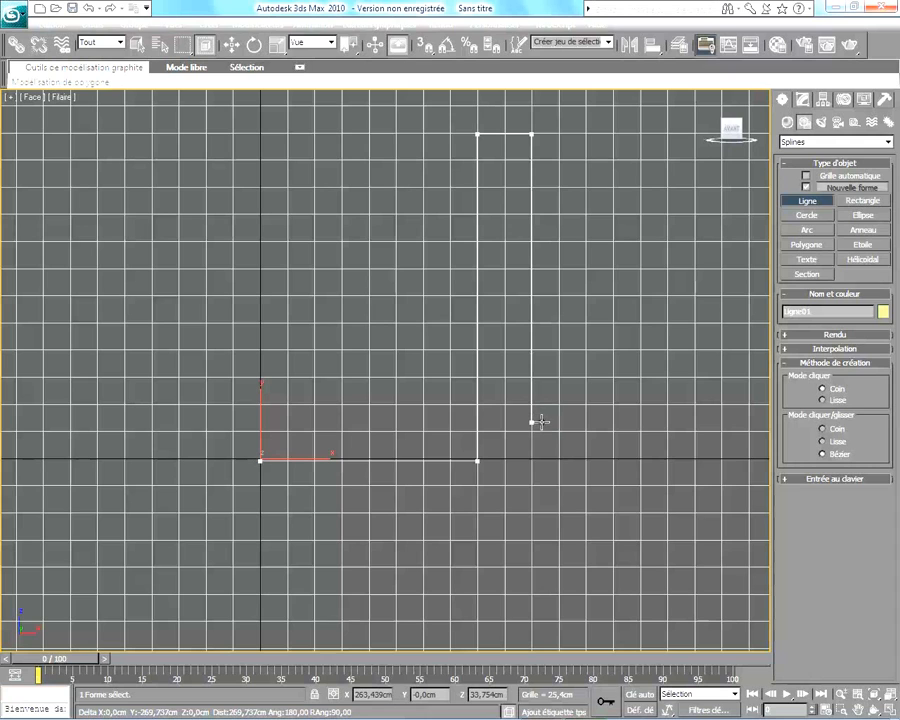
left_click(537, 511)
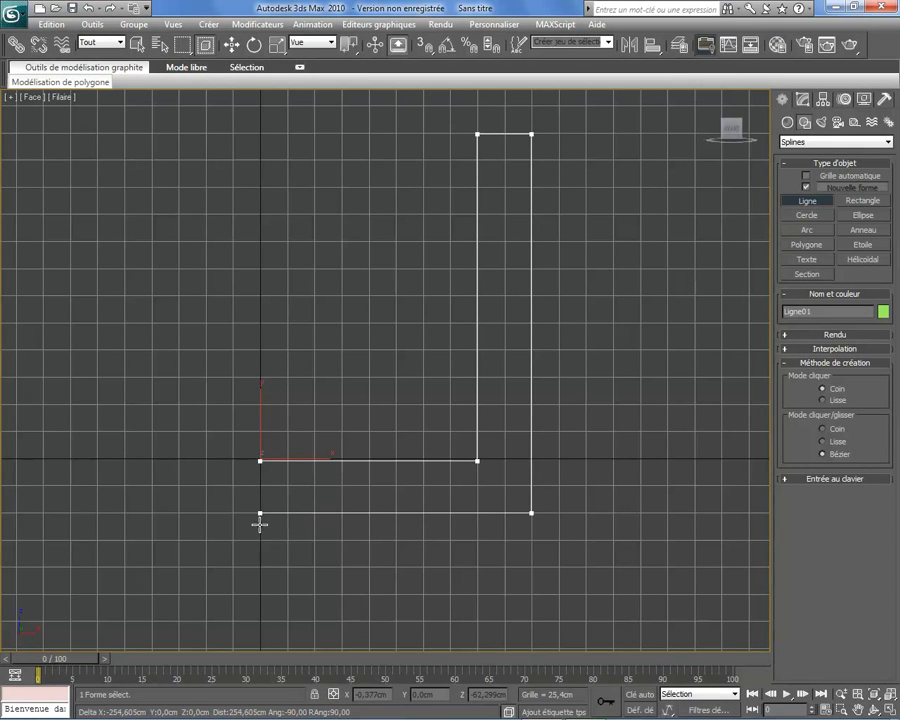
left_click(259, 524, "shift")
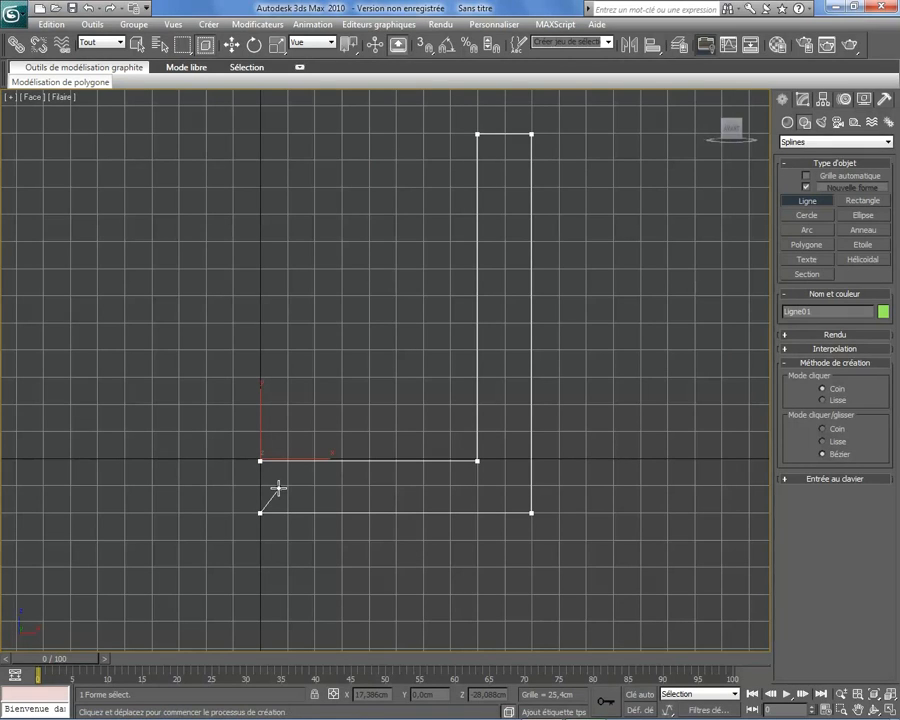
right_click(277, 487)
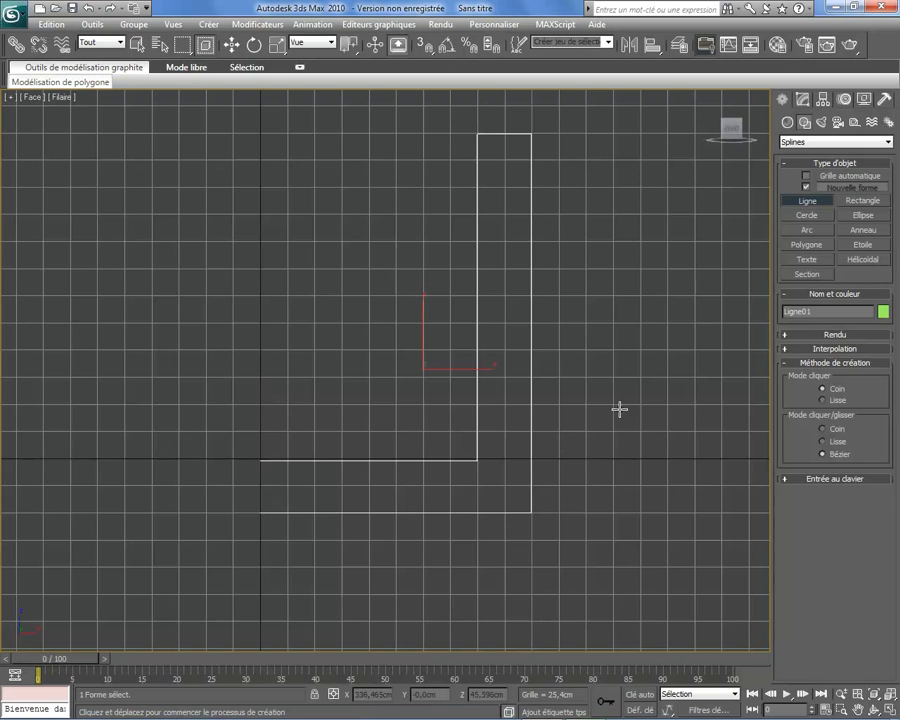
left_click(802, 205)
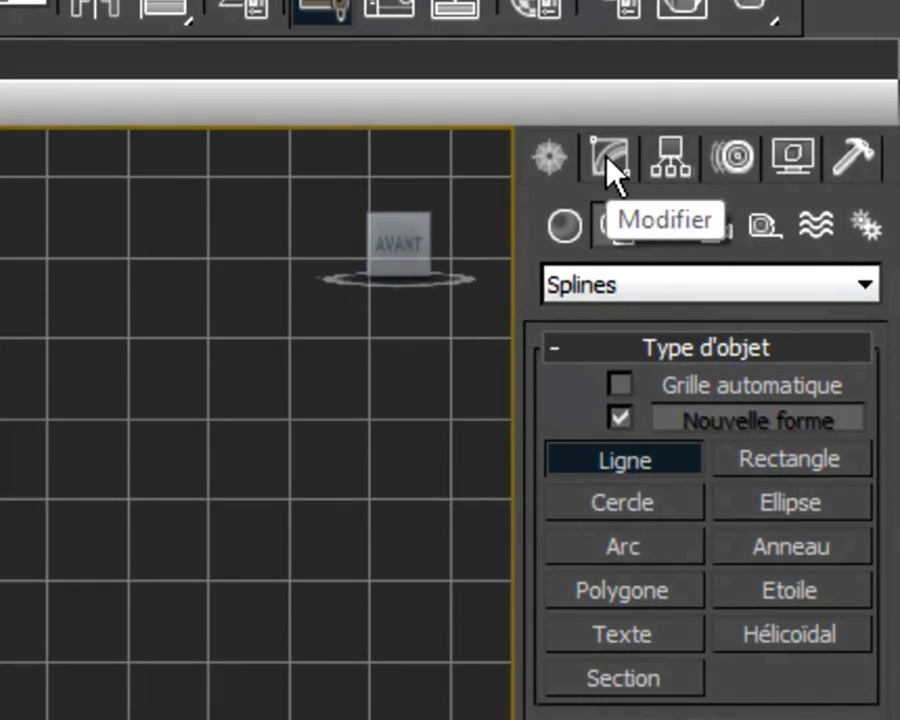
- Select the two vertices of the profile's inner base line and move them up onto the horizontal grid axis
left_click(607, 160)
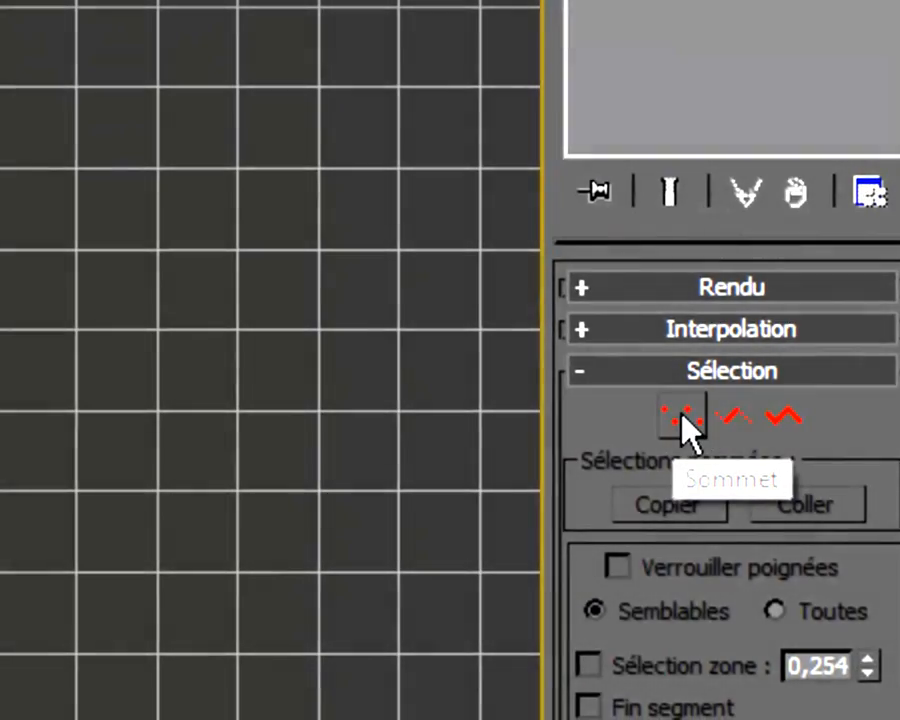
left_click(685, 414)
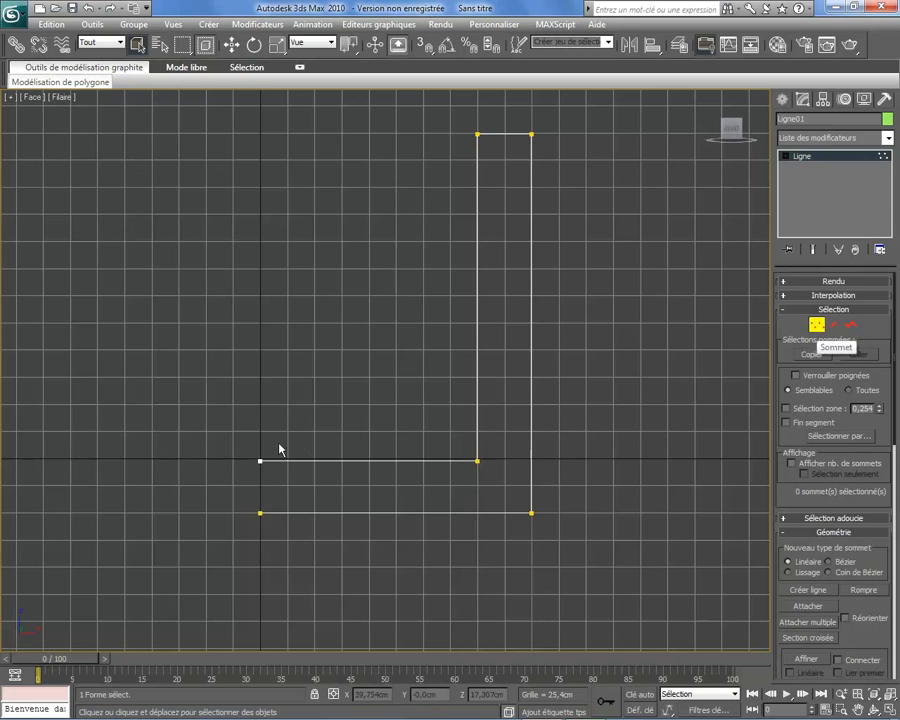
left_click_drag(238, 438, 513, 484)
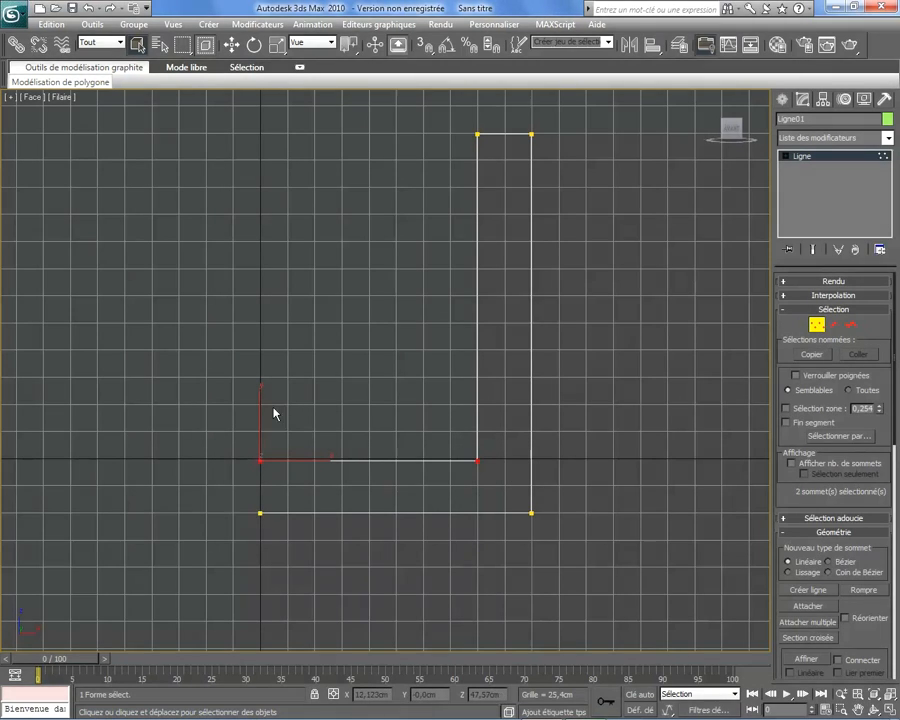
left_click(231, 44)
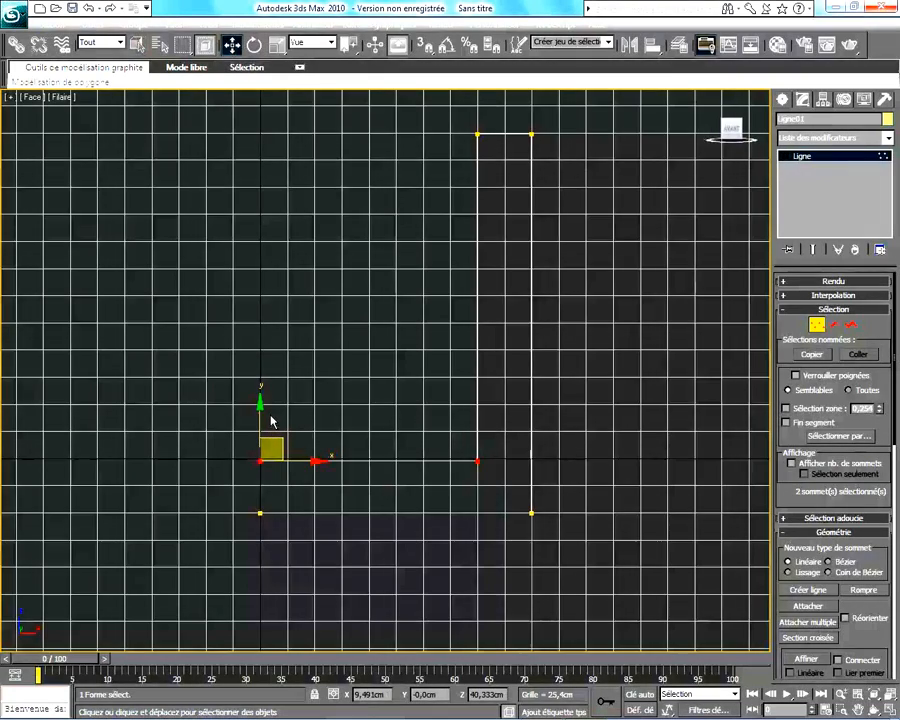
scroll(271, 419, "up", 5)
middle_click_drag(257, 476, 307, 277)
scroll(283, 352, "up", 2)
middle_click_drag(283, 352, 482, 325)
scroll(358, 345, "up", 4)
middle_click_drag(358, 345, 619, 283)
scroll(375, 348, "up", 2)
middle_click_drag(374, 343, 478, 295)
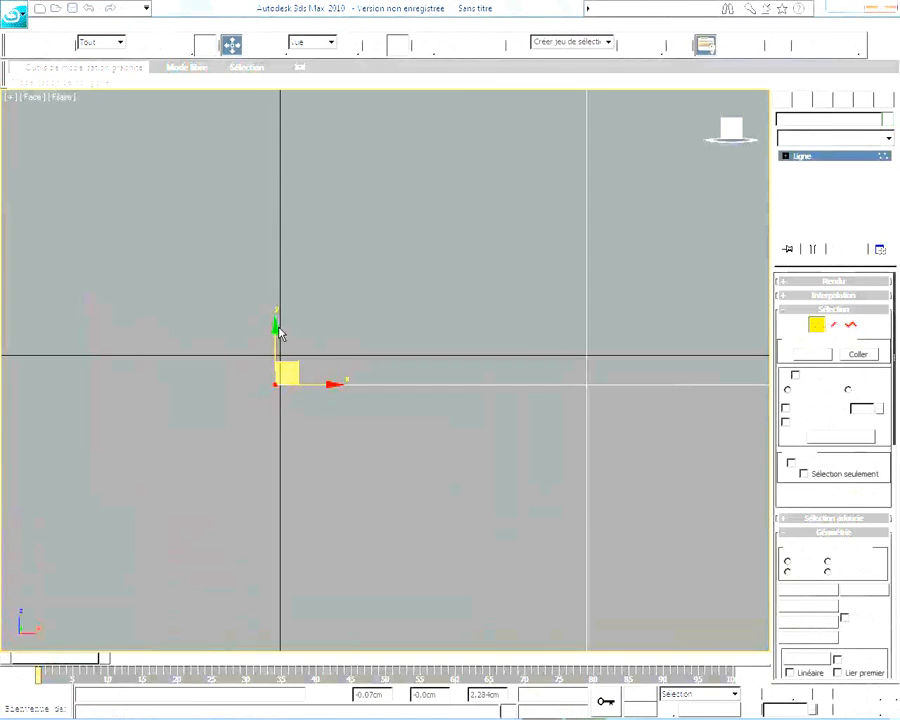
left_click_drag(275, 326, 270, 296)
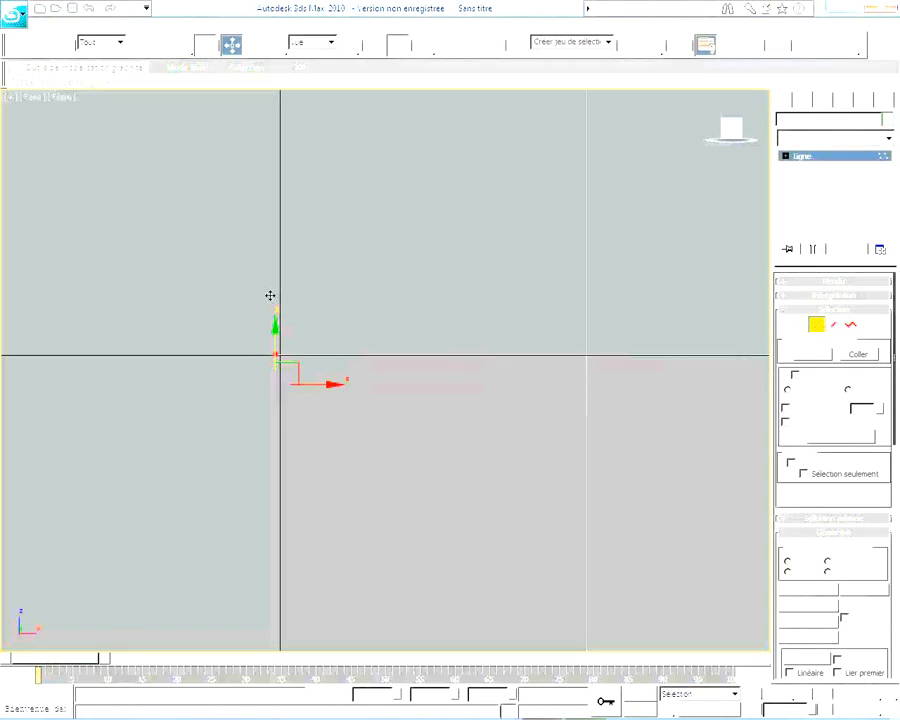
left_click_drag(270, 296, 275, 298)
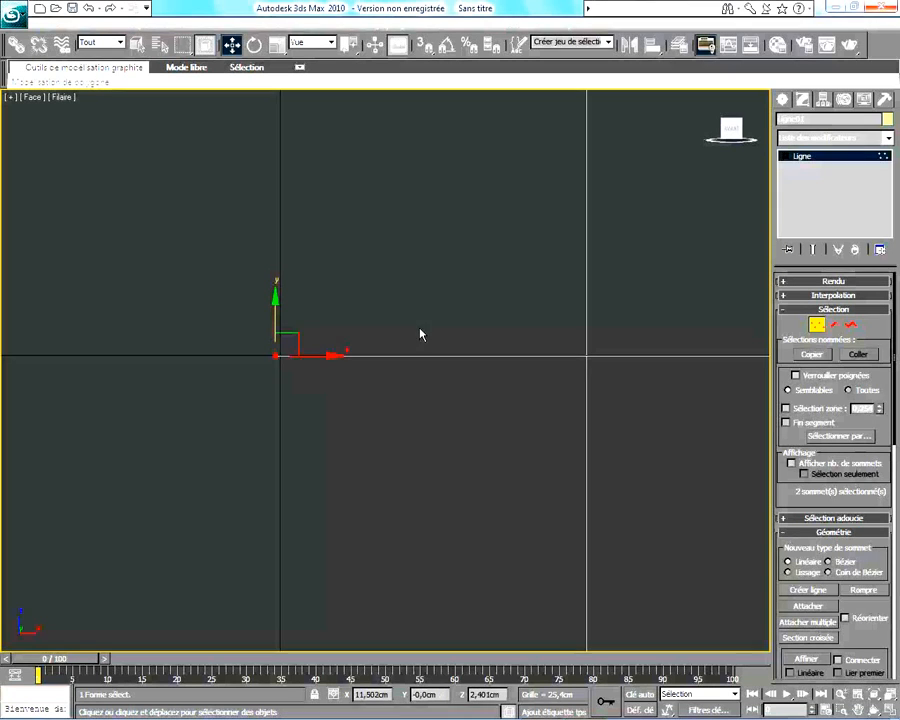
- Select the two vertices at the top of the profile's vertical wall and move them up onto the nearest grid line
scroll(405, 428, "down", 2)
scroll(405, 428, "down", 3)
middle_click_drag(455, 420, 273, 426)
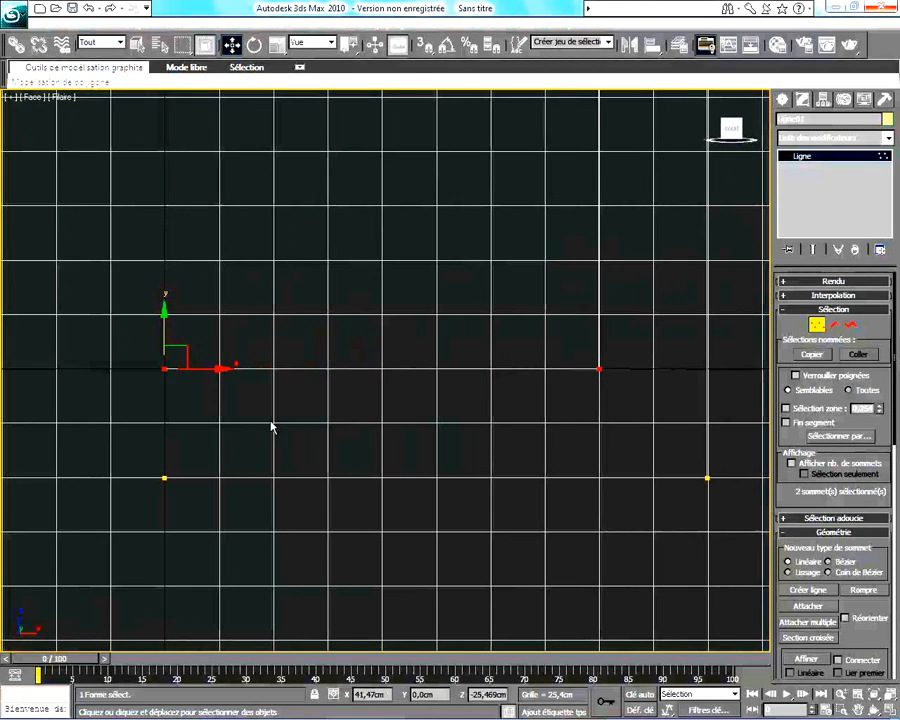
middle_click_drag(370, 416, 324, 409)
middle_click_drag(314, 466, 240, 715)
middle_click_drag(431, 350, 293, 562)
scroll(391, 422, "up", 5)
middle_click_drag(342, 464, 337, 495)
scroll(337, 495, "up", 3)
left_click_drag(51, 338, 747, 424)
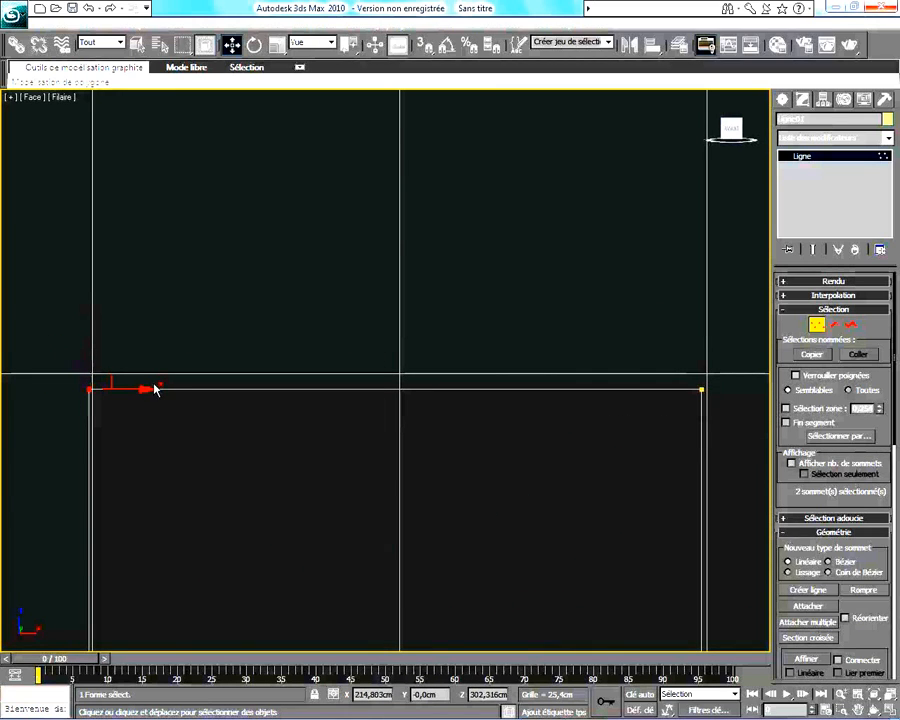
left_click_drag(54, 327, 717, 432)
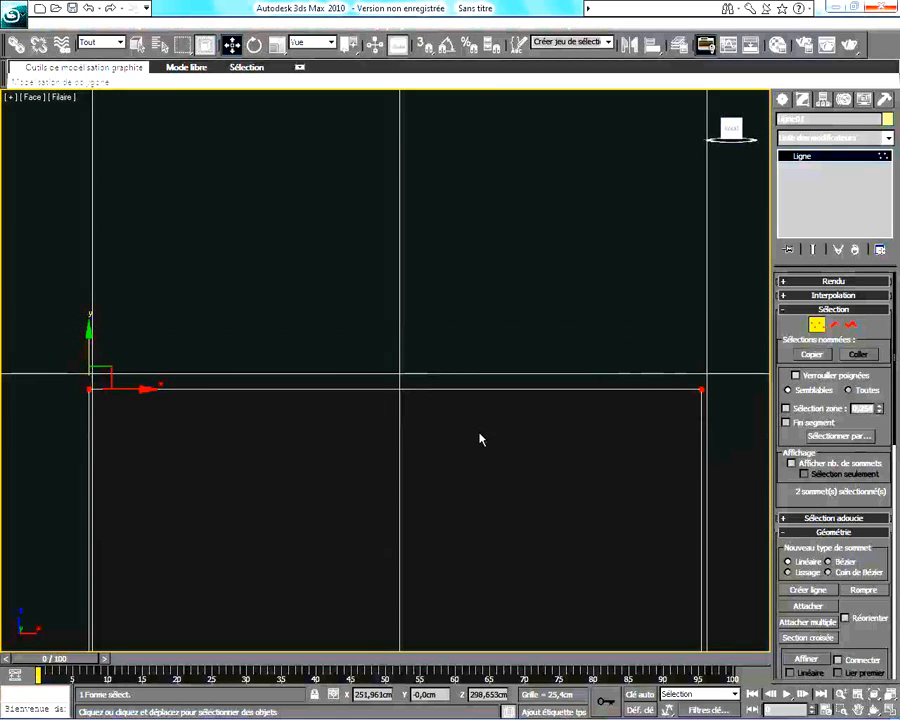
left_click_drag(88, 333, 86, 318)
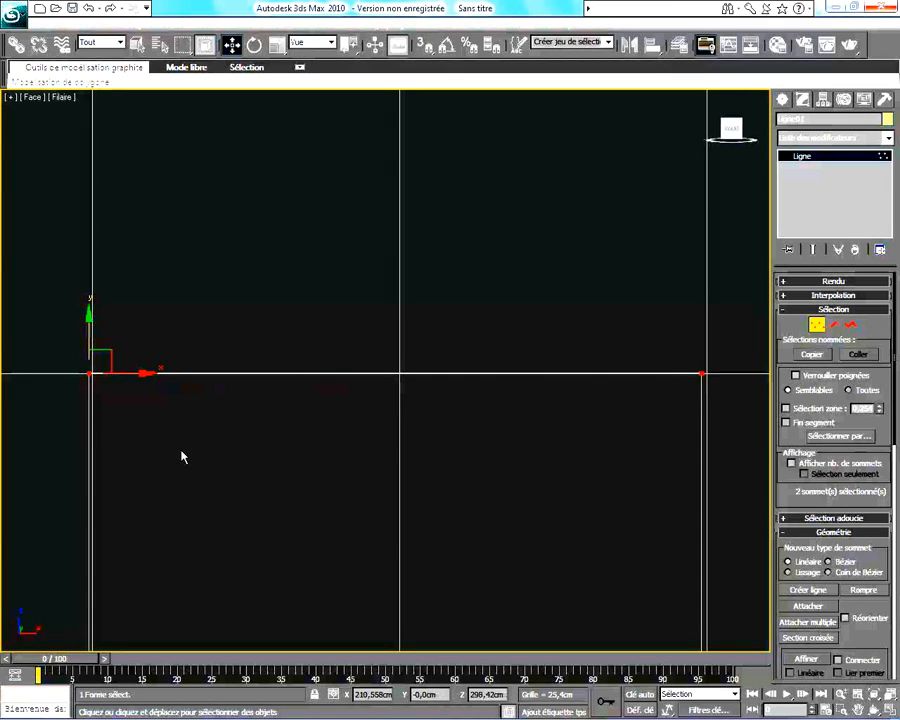
- Round the profile's inner and outer lower corners and both upper wall corners with Fillet (Raccord), making the outer lower radius larger
middle_click_drag(194, 454, 315, 183)
scroll(315, 261, "down", 5)
middle_click_drag(362, 418, 440, 168)
scroll(410, 362, "down", 4)
middle_click_drag(411, 362, 458, 316)
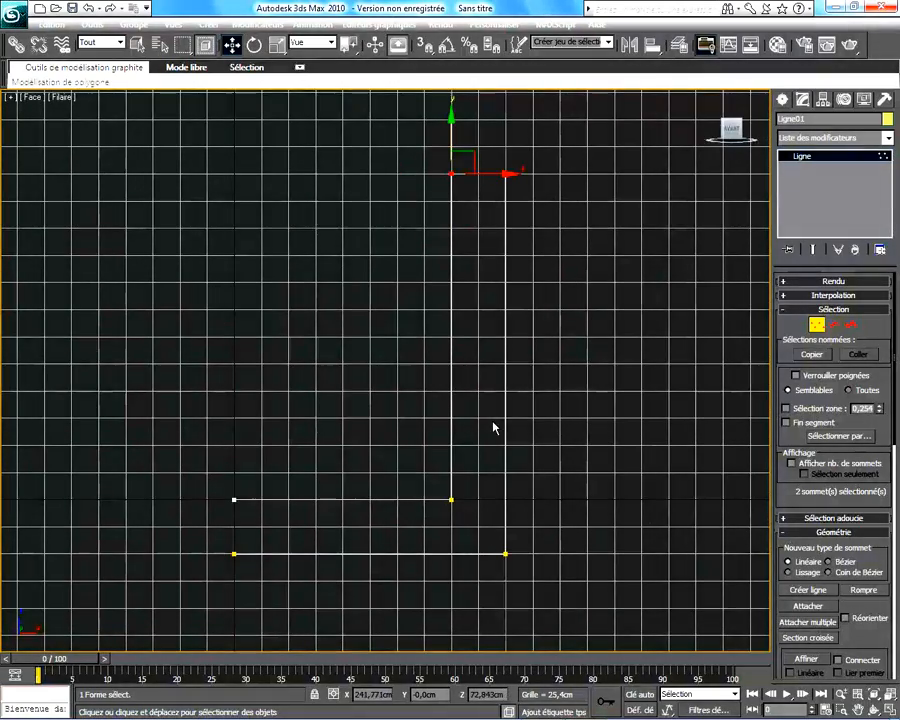
middle_click_drag(493, 428, 474, 418)
left_click_drag(877, 425, 843, 224)
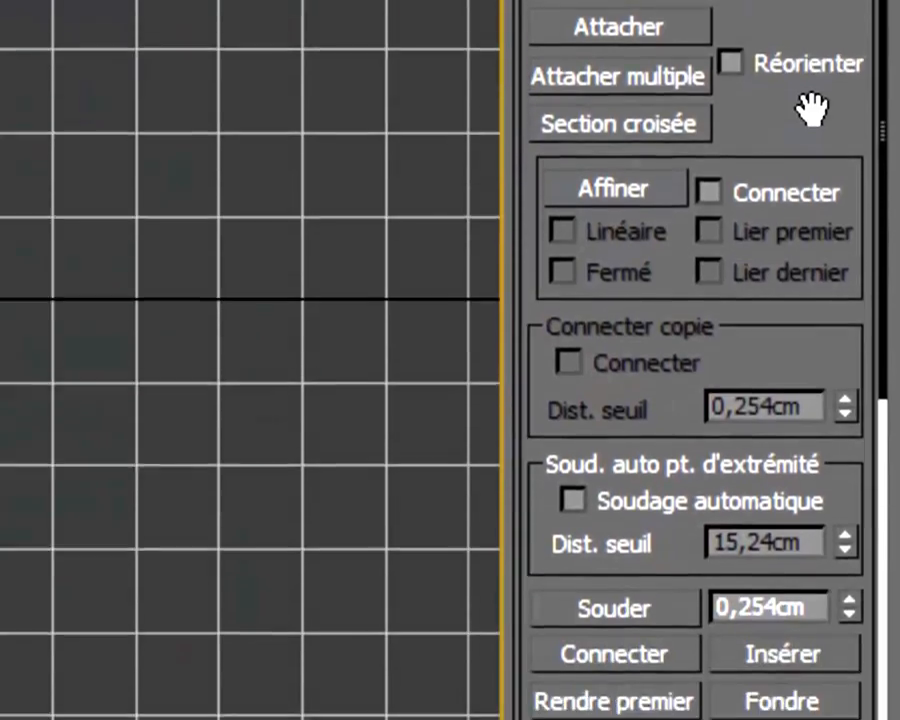
left_click_drag(812, 110, 812, 4)
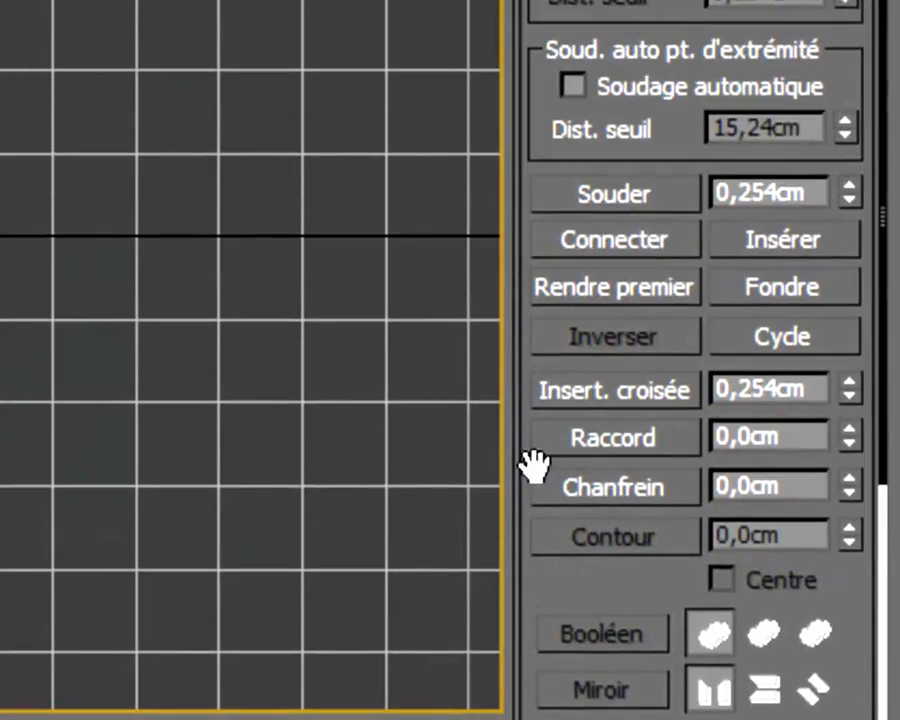
left_click(590, 452)
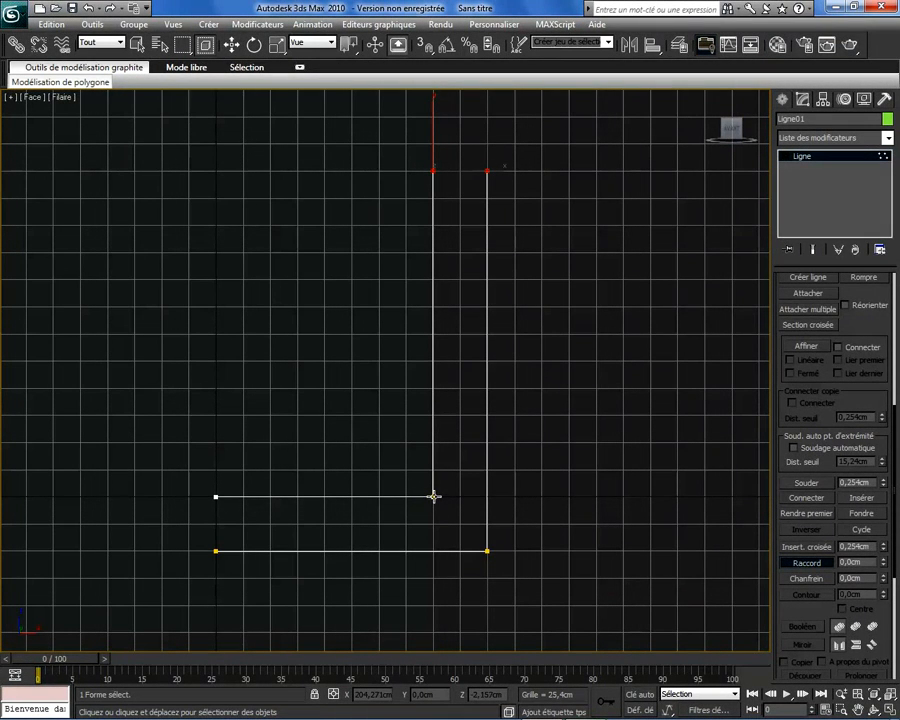
left_click_drag(433, 496, 434, 487)
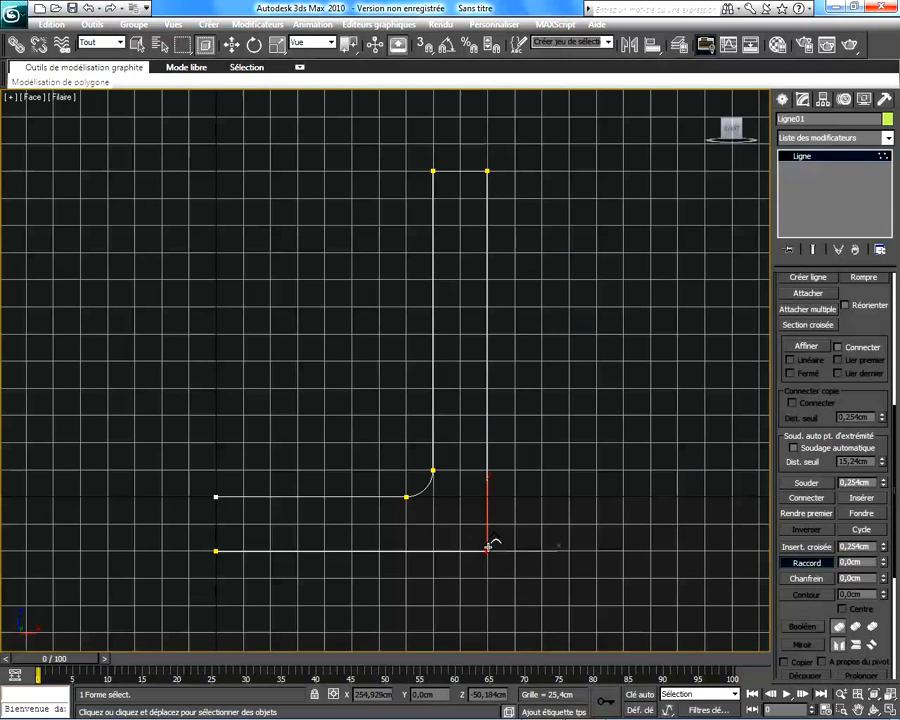
left_click_drag(488, 547, 489, 518)
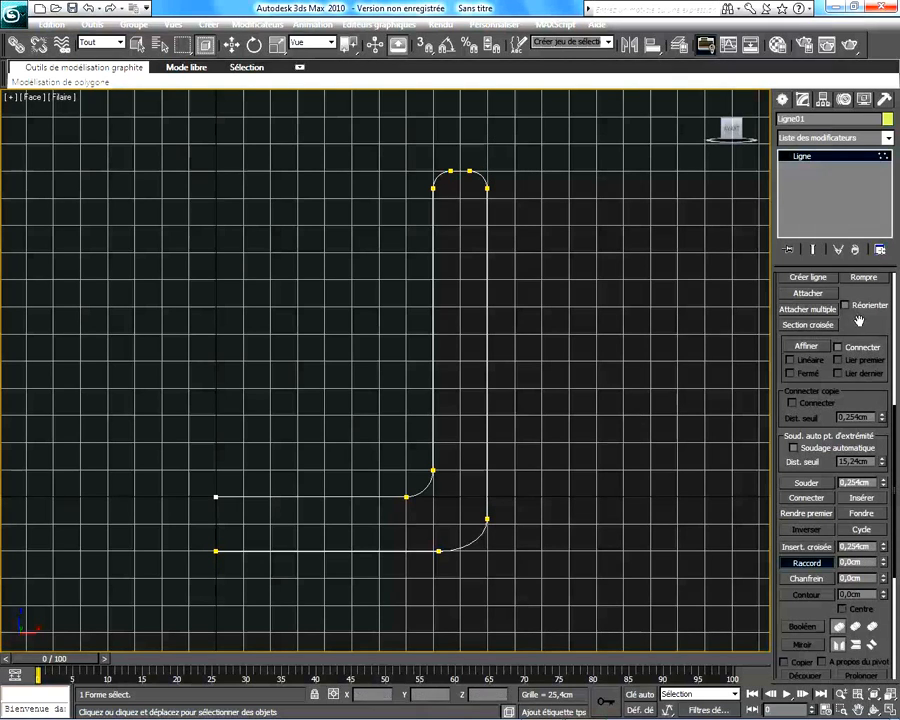
- Select the three vertices of the inner base line and its rounded corner and move them down to thin the base
scroll(858, 320, "up", 5)
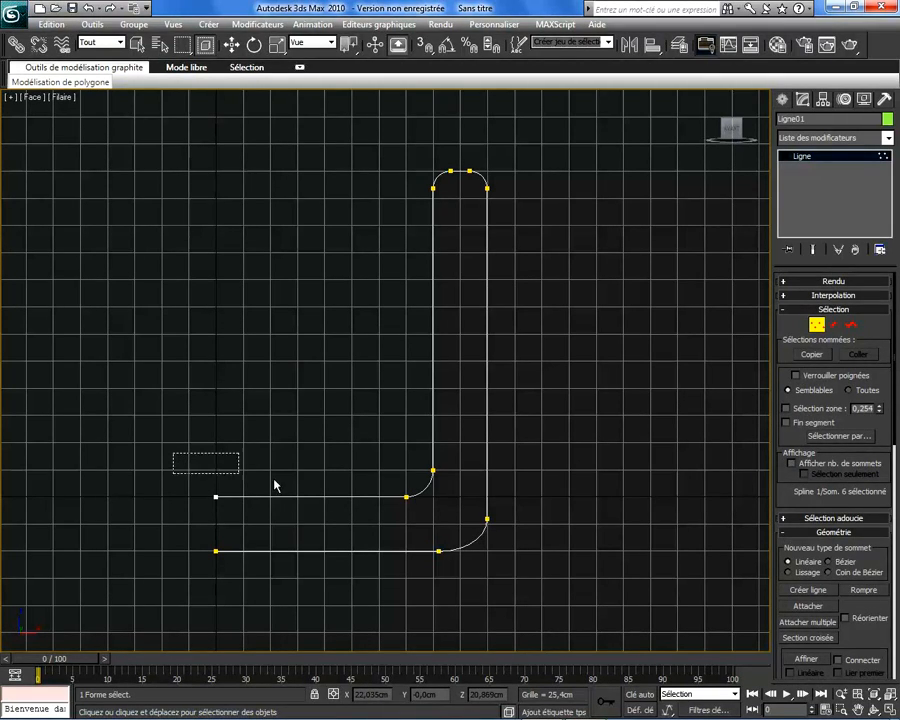
left_click_drag(275, 485, 458, 508)
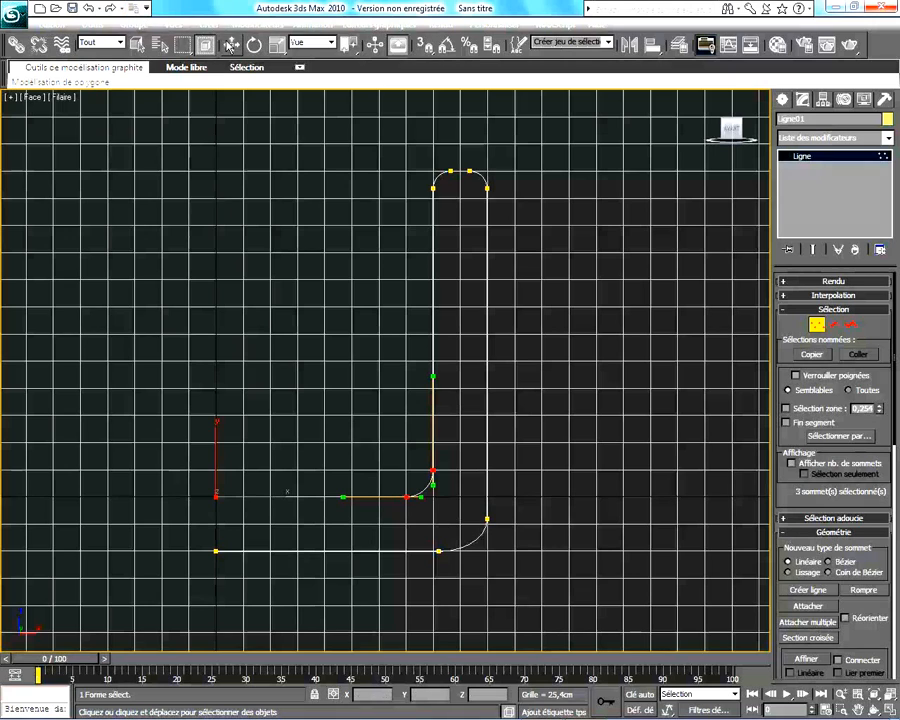
left_click(230, 45)
left_click_drag(216, 432, 218, 450)
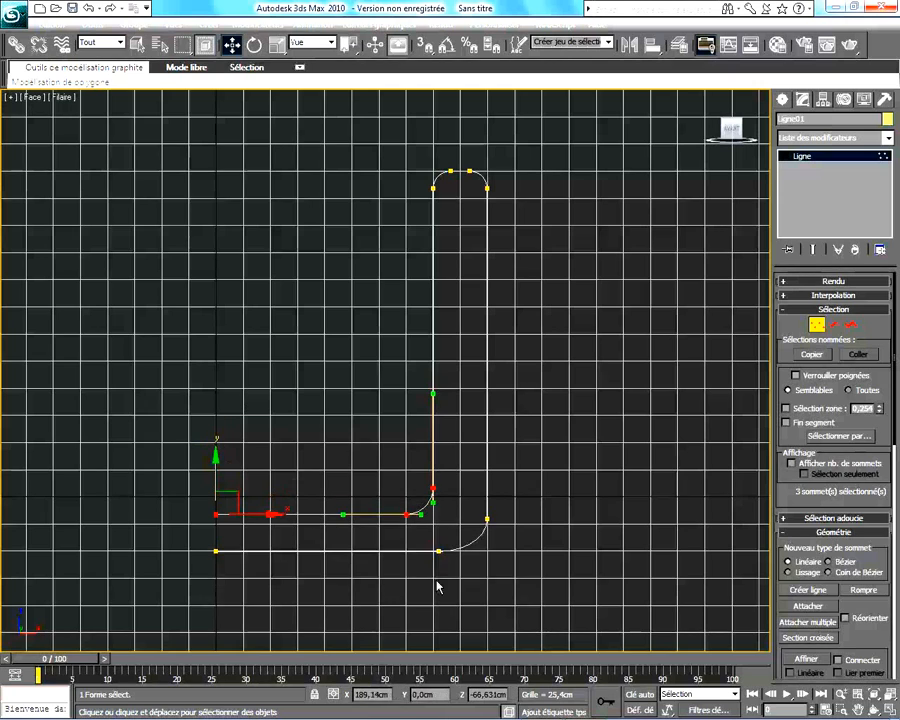
- Leave vertex editing and apply a Révolution (Lathe) modifier to the L-shaped profile
left_click(818, 326)
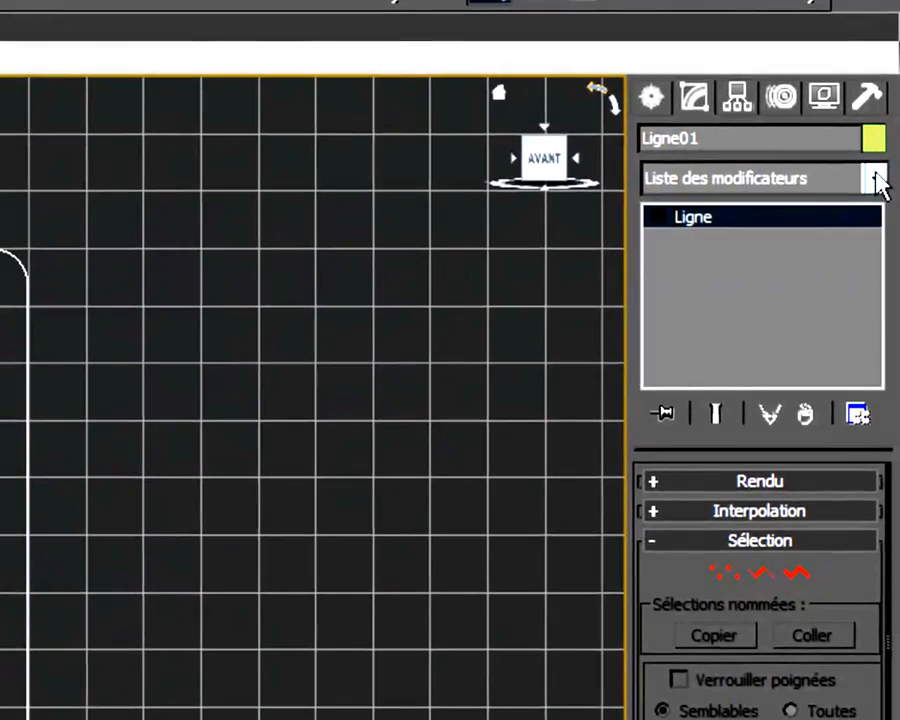
left_click(878, 180)
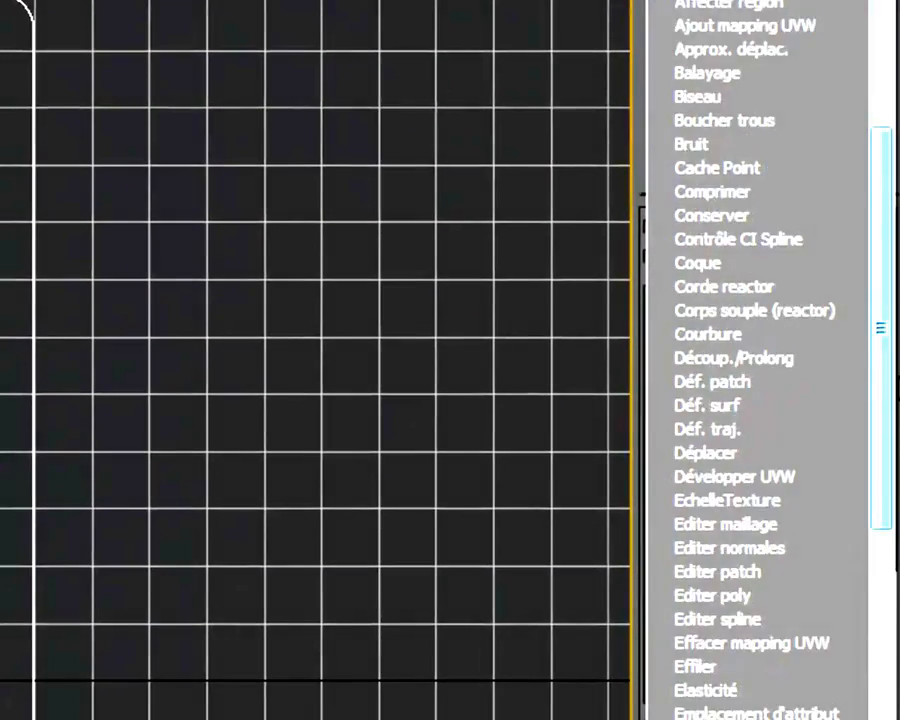
scroll(760, 360, "down", 14)
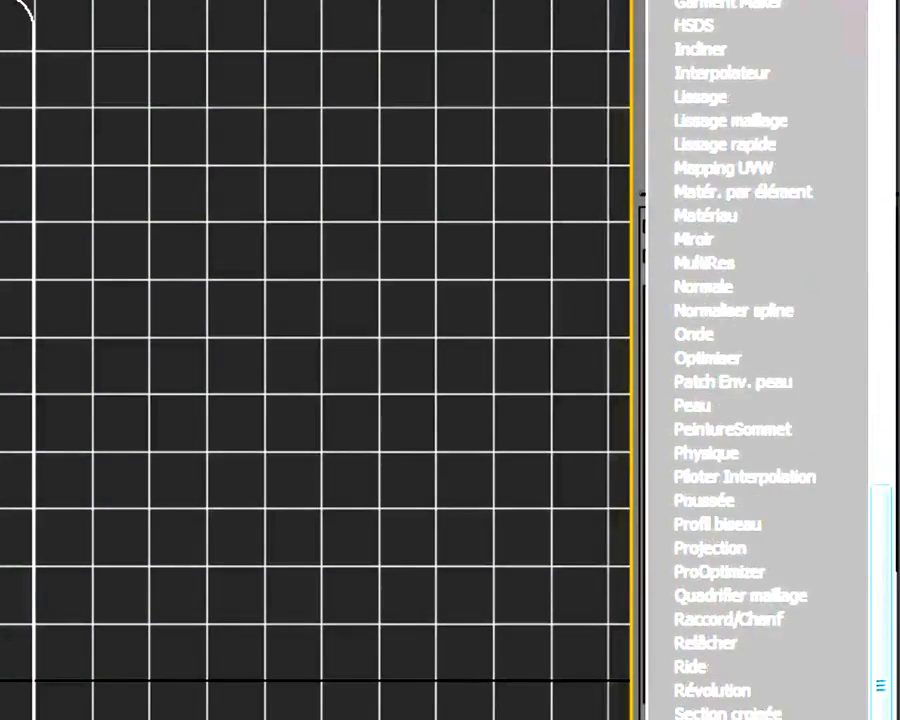
scroll(740, 400, "down", 4)
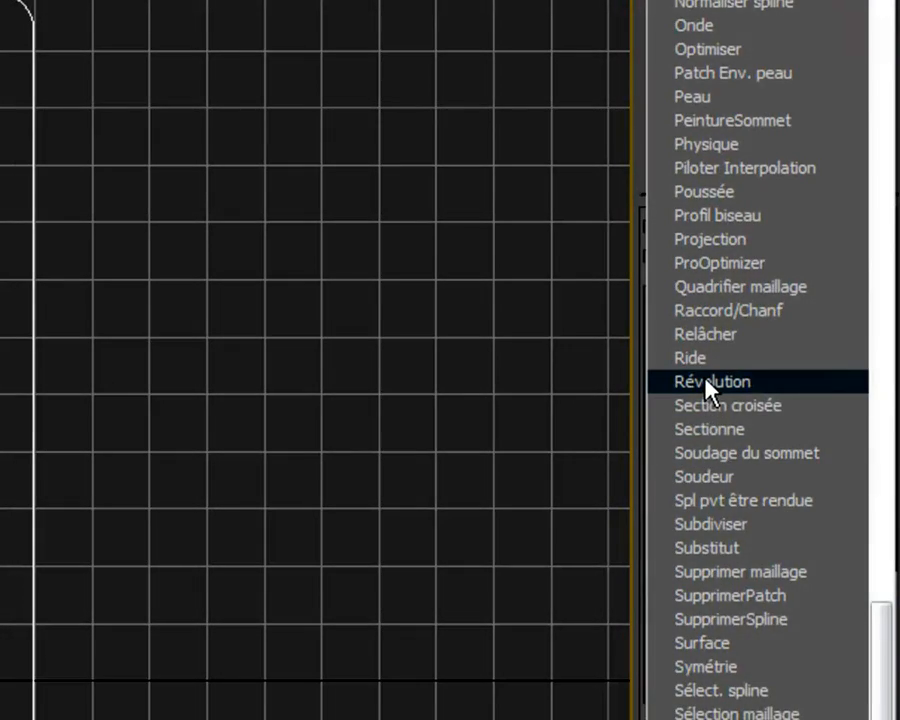
left_click(705, 385)
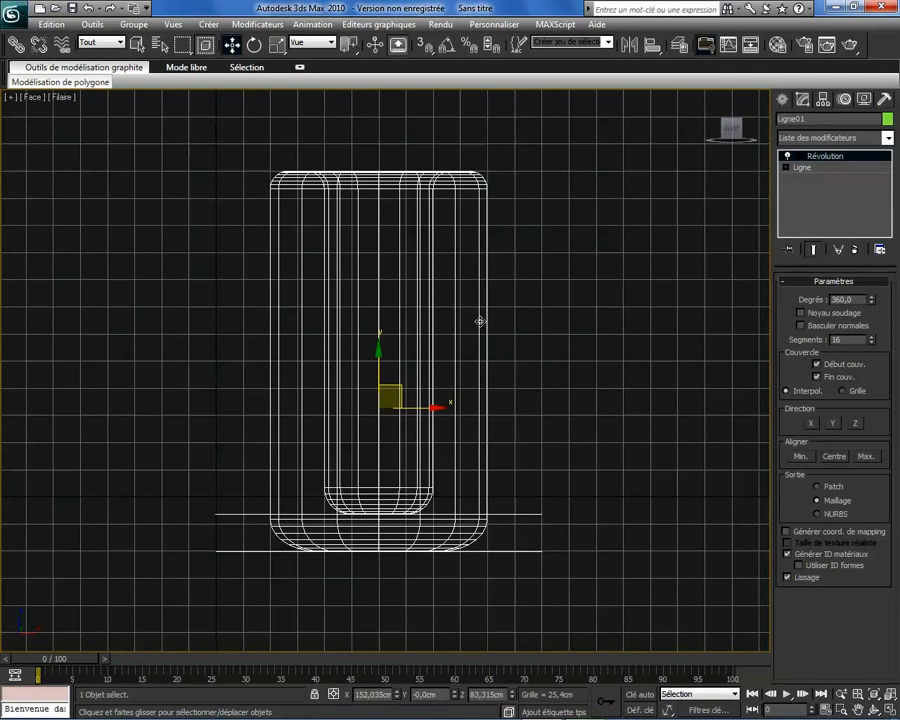
- Maximize the Perspective viewport, select the revolved object and align its revolution axis to Min
middle_click_drag(528, 299, 567, 268)
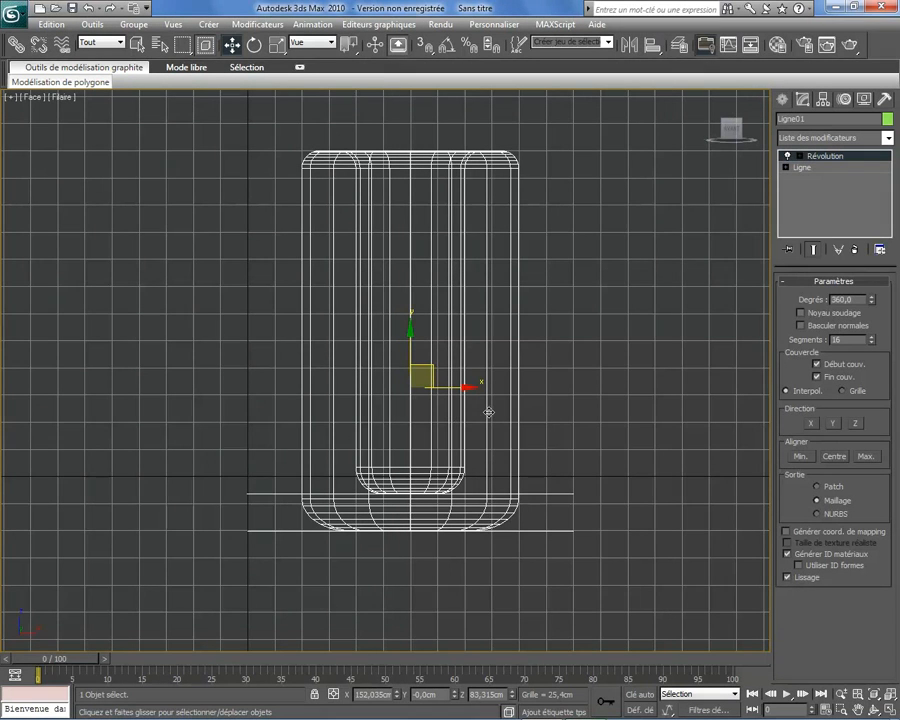
key("alt+w")
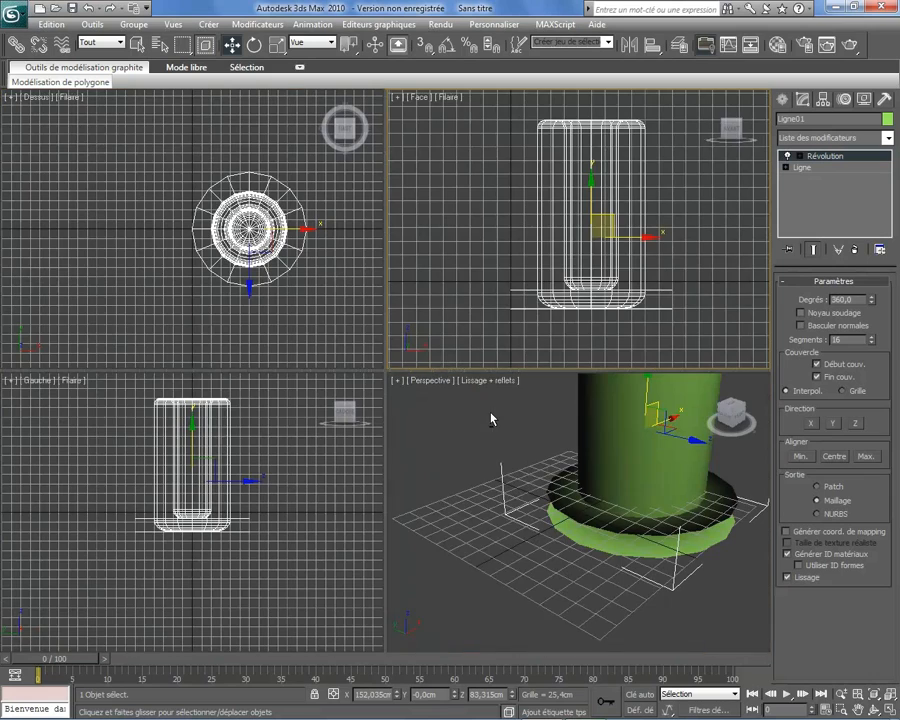
left_click(551, 484)
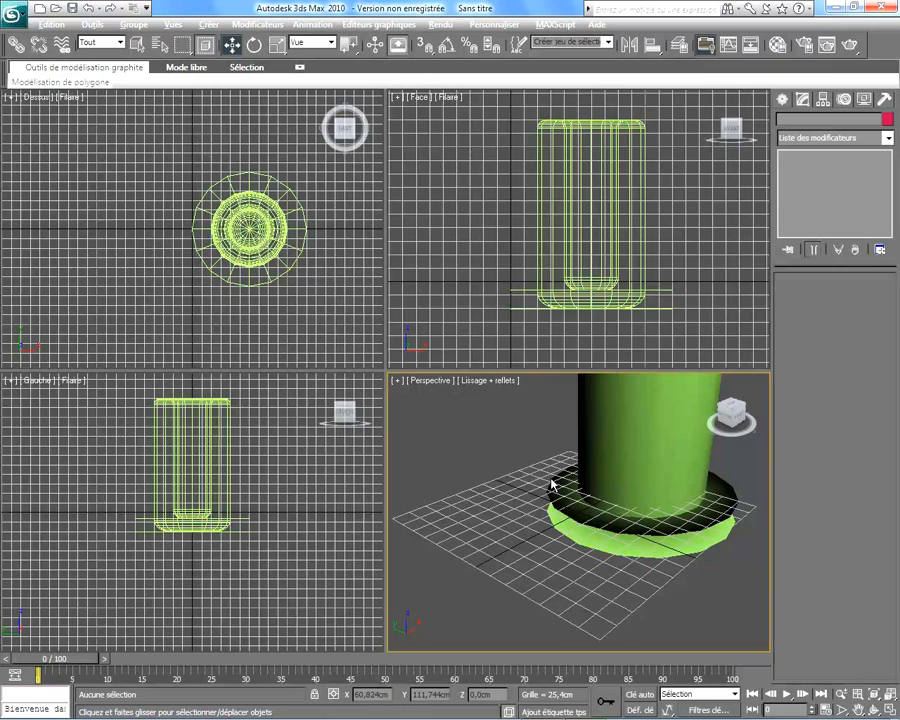
key("alt+w")
scroll(454, 549, "down", 6)
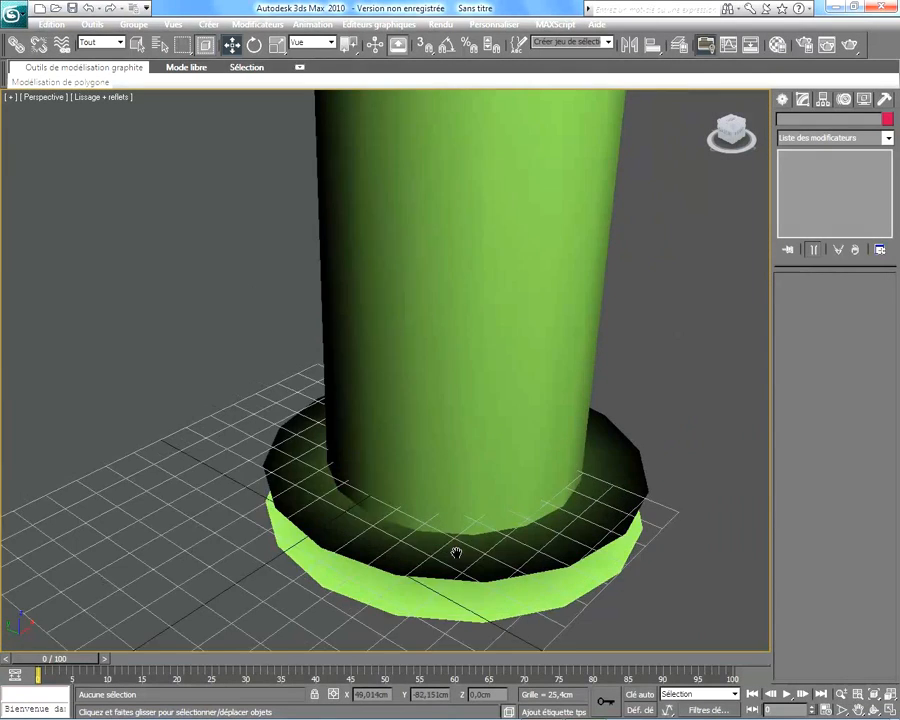
middle_click_drag(416, 533, 404, 530)
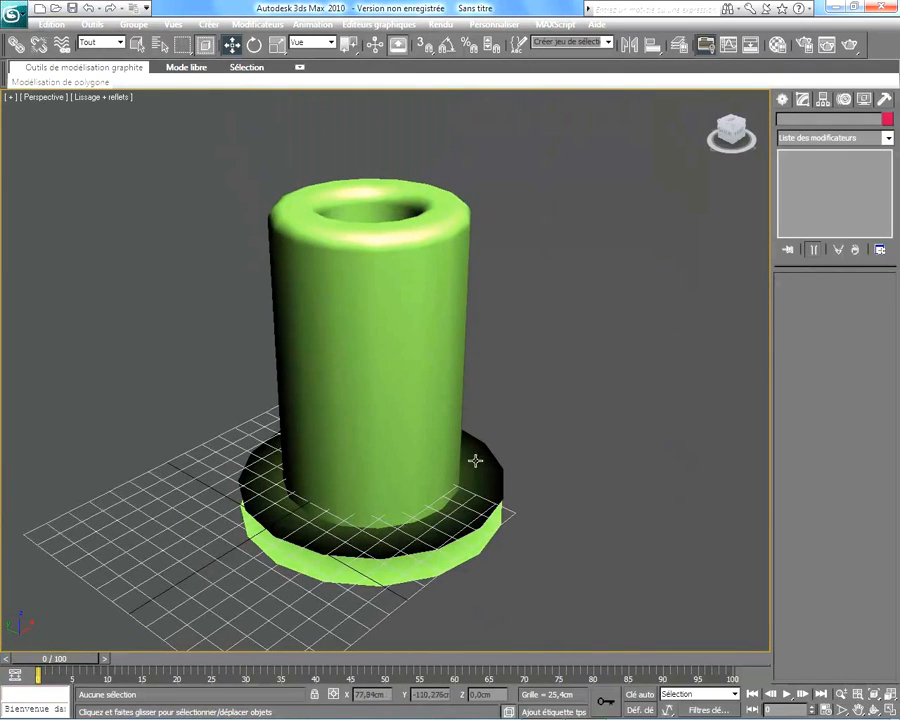
left_click(370, 328)
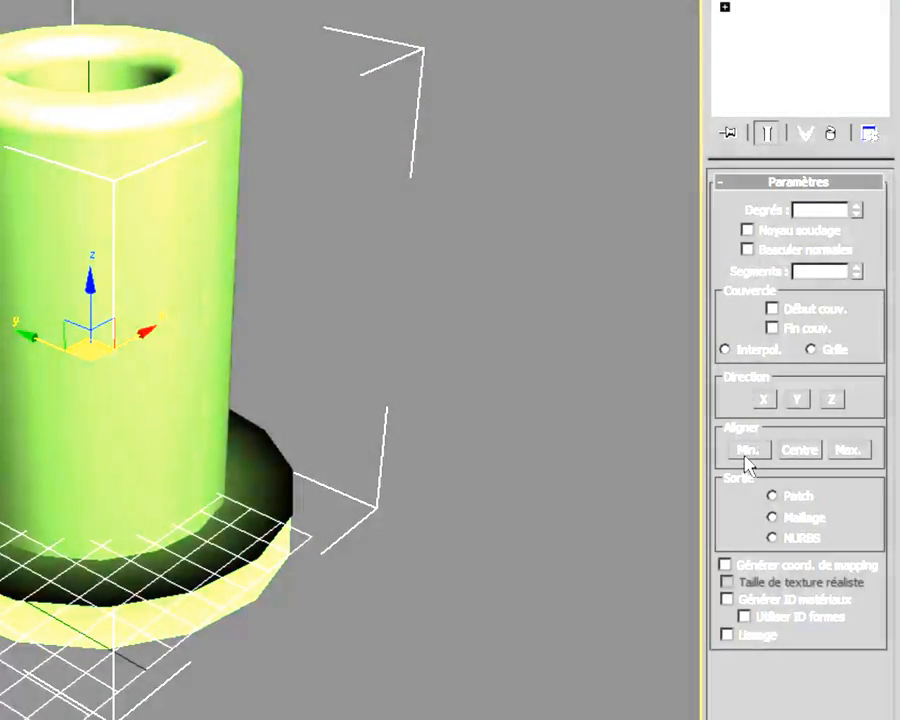
left_click(748, 452)
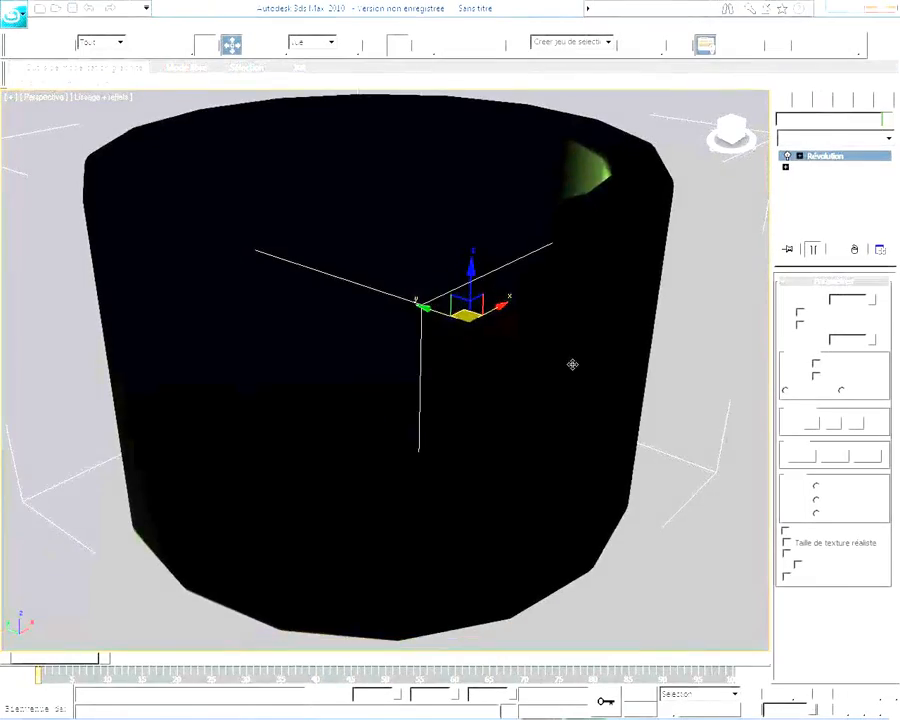
scroll(405, 375, "down", 3)
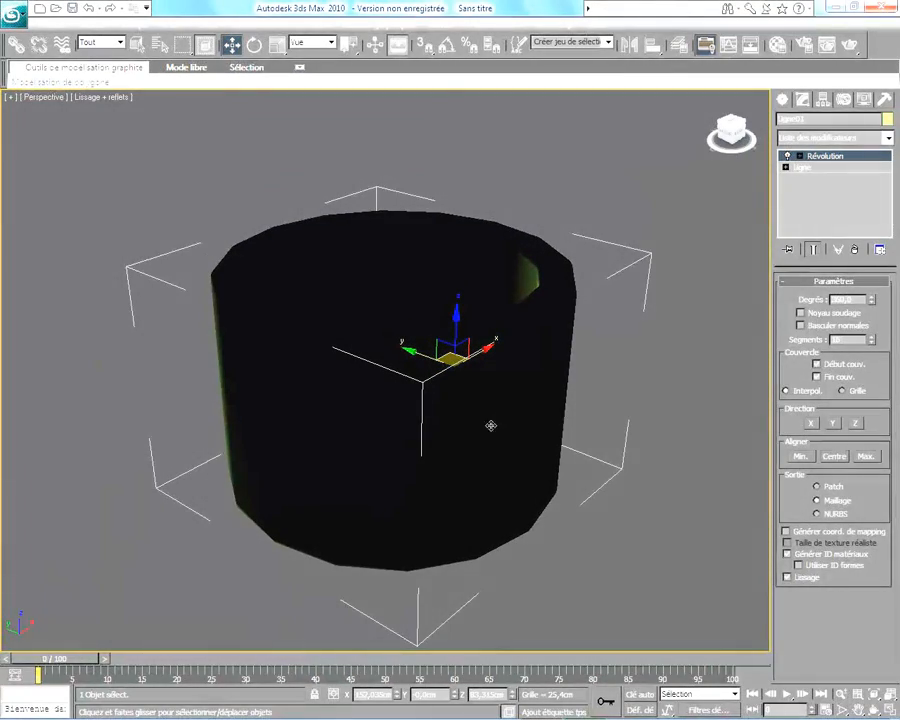
- Enable Basculer normales (flip normals) and Noyau soudage (weld core) in the cup's Révolution parameters
mouse_move(731, 143)
left_mouse_down()
mouse_move(733, 172)
mouse_move(734, 118)
mouse_move(724, 120)
left_mouse_up()
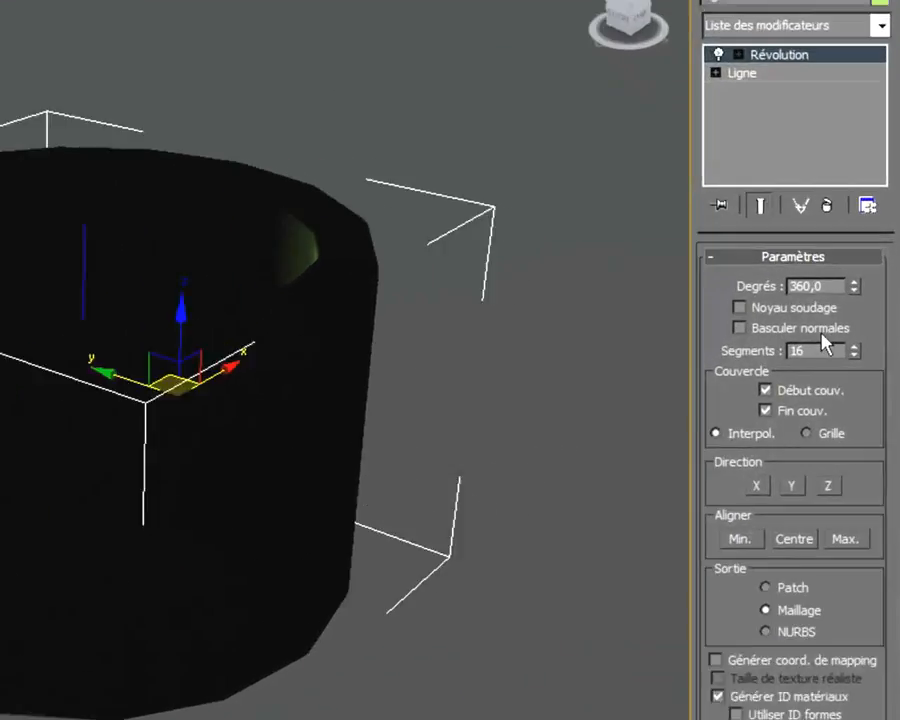
left_click(801, 326)
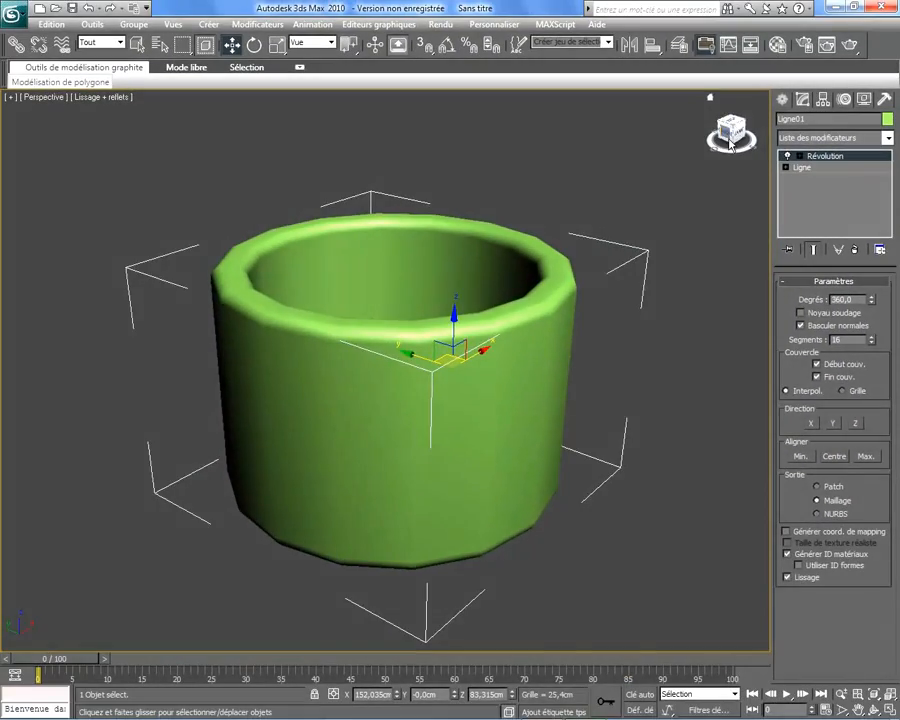
mouse_move(731, 143)
left_mouse_down()
mouse_move(740, 160)
mouse_move(746, 143)
mouse_move(722, 131)
mouse_move(724, 156)
mouse_move(737, 144)
left_mouse_up()
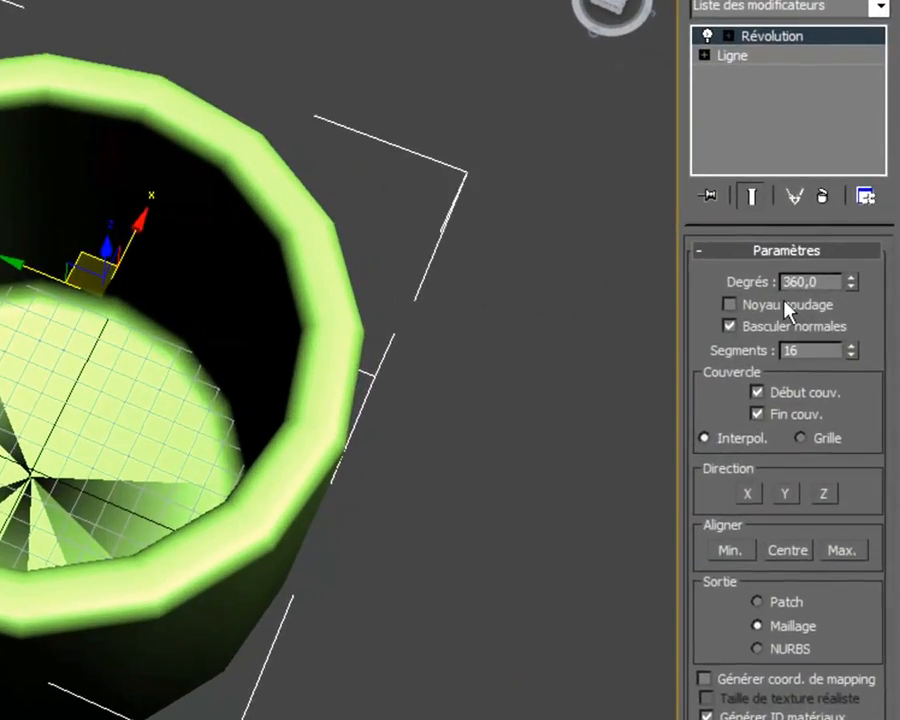
left_click(730, 304)
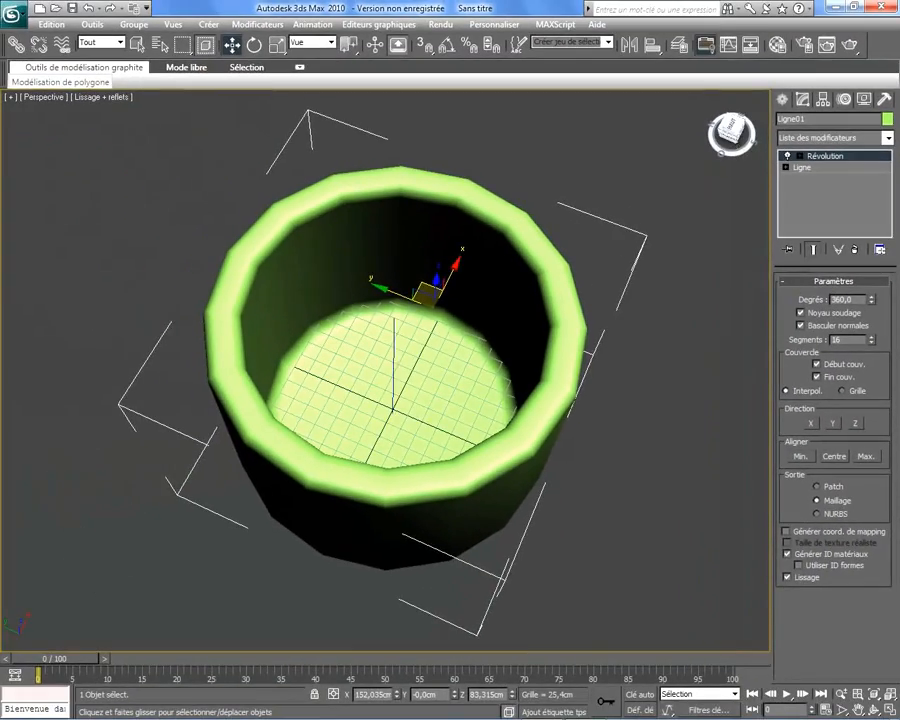
- Convert the revolved cup to an editable polygon and display its edged faces in the Perspective viewport
mouse_move(732, 136)
left_mouse_down()
mouse_move(738, 151)
mouse_move(748, 128)
mouse_move(738, 118)
mouse_move(733, 136)
mouse_move(725, 130)
mouse_move(736, 140)
mouse_move(733, 125)
mouse_move(731, 132)
left_mouse_up()
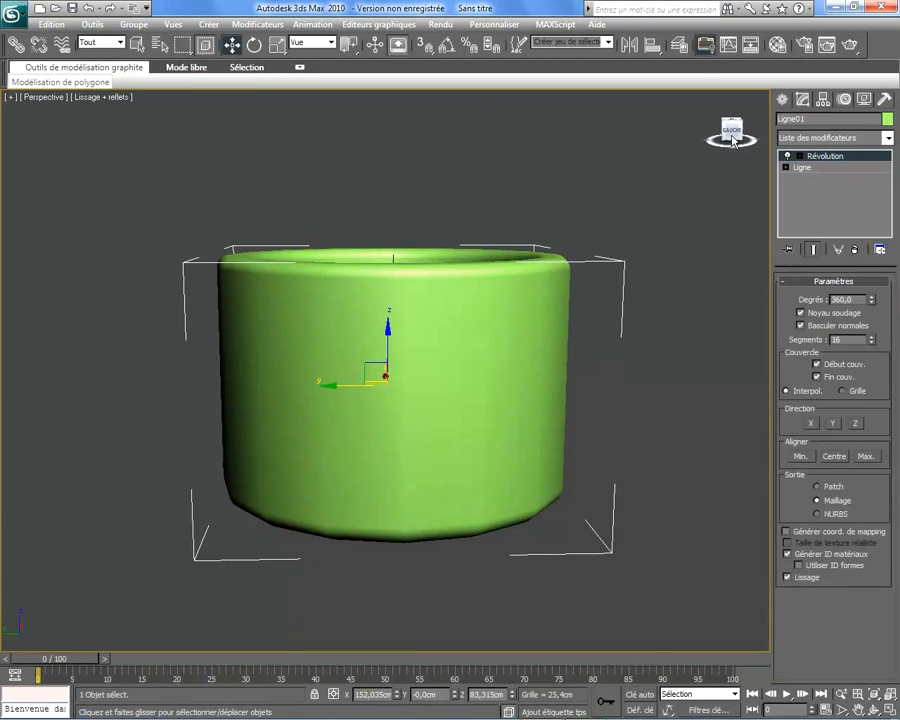
right_click(414, 347)
mouse_move(478, 488)
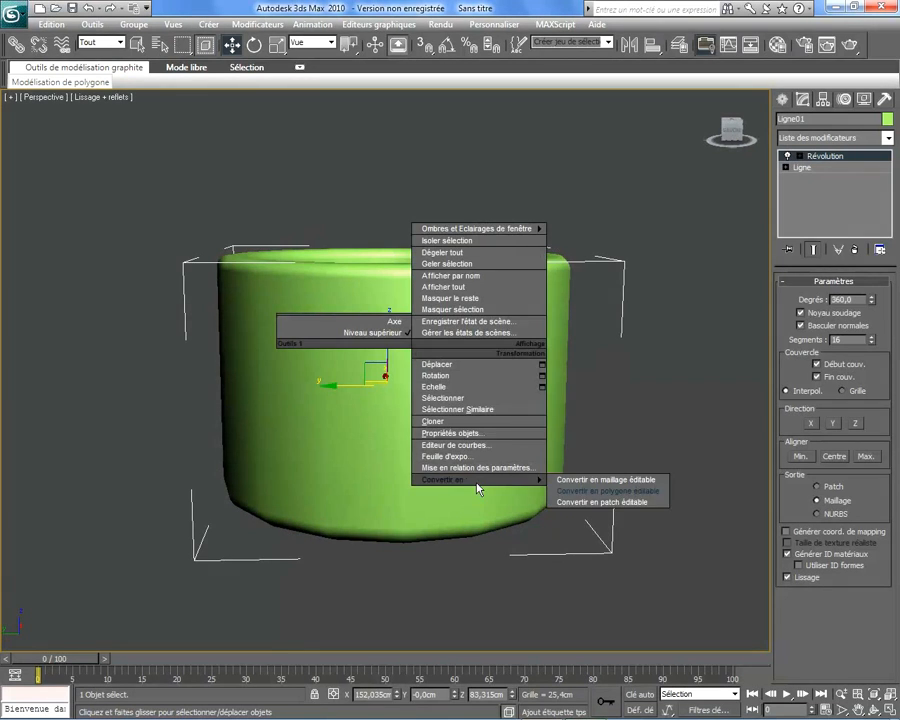
left_click(596, 491)
middle_click_drag(530, 350, 429, 360)
left_click_drag(727, 146, 812, 146)
left_click_drag(875, 240, 897, 195)
left_click_drag(880, 291, 882, 338)
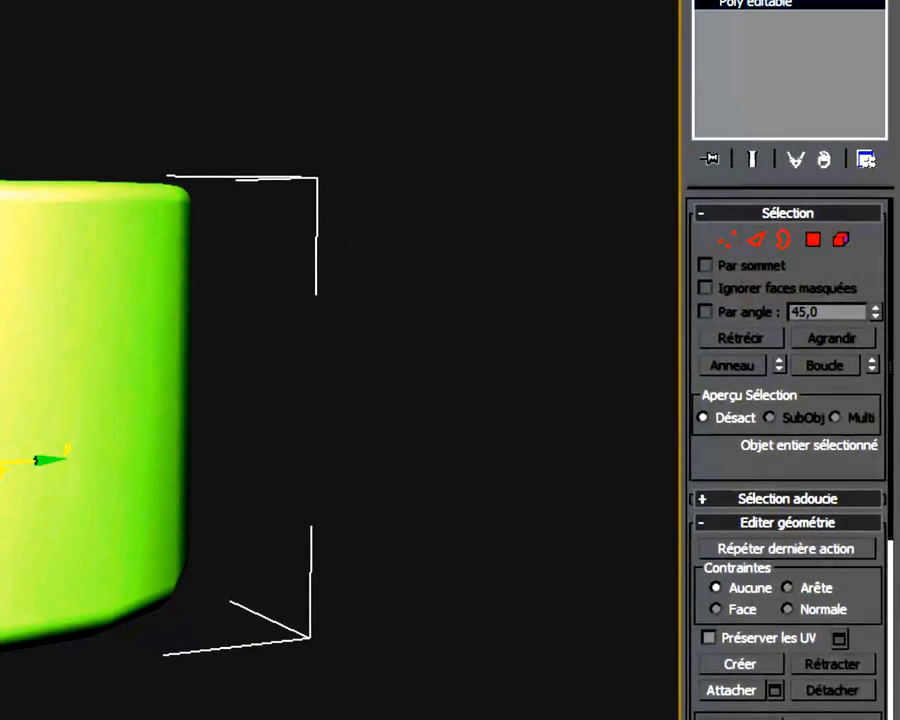
key("F4")
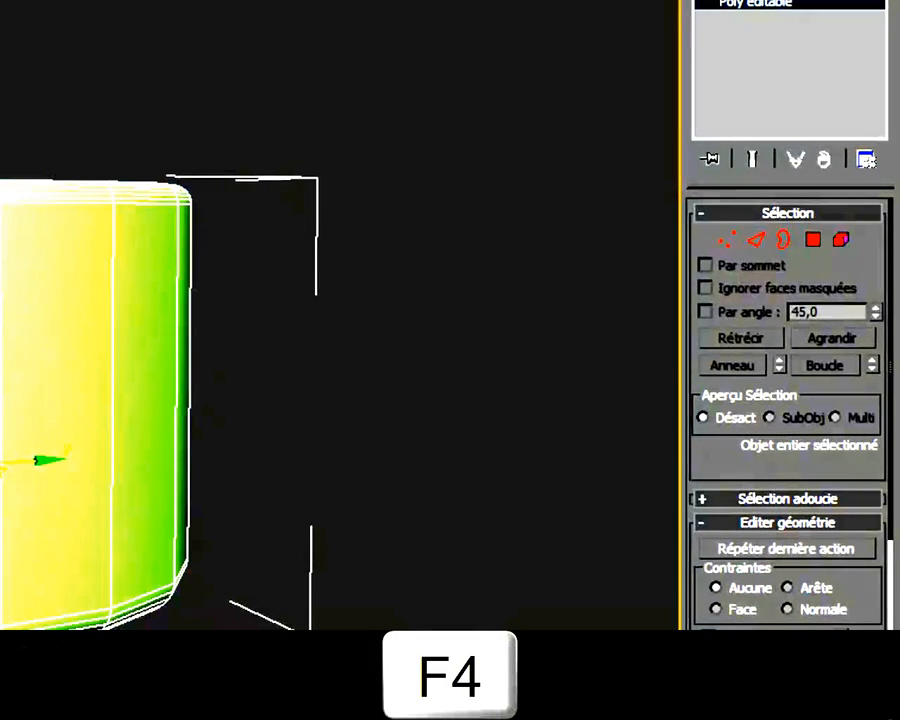
- At Edge level, select one vertical edge of the cup's outer wall and extend it to the full ring (Anneau)
middle_click_drag(294, 72, 400, 130)
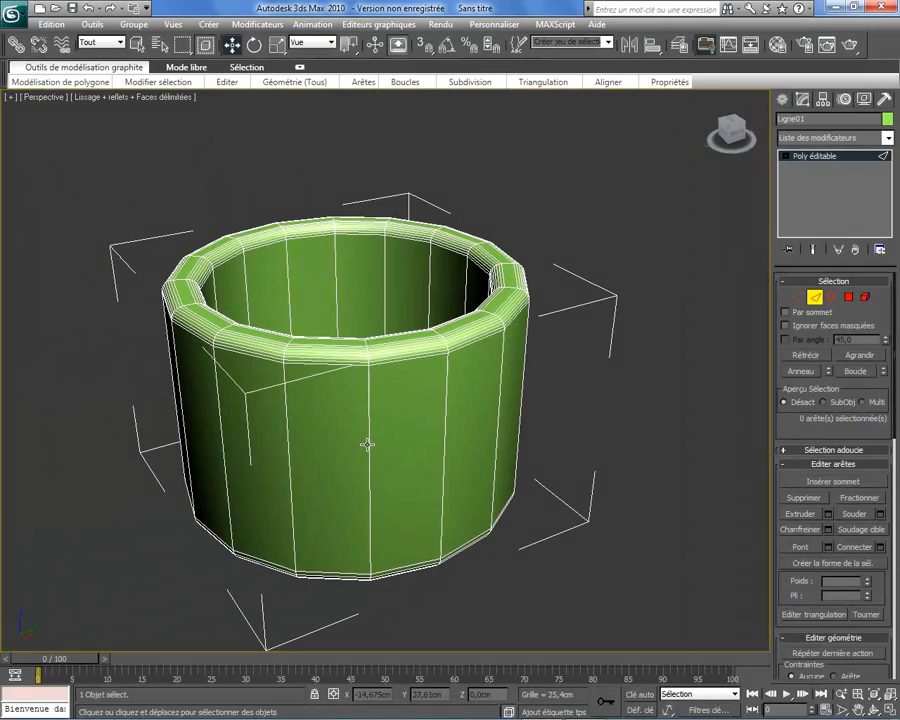
left_click(369, 442)
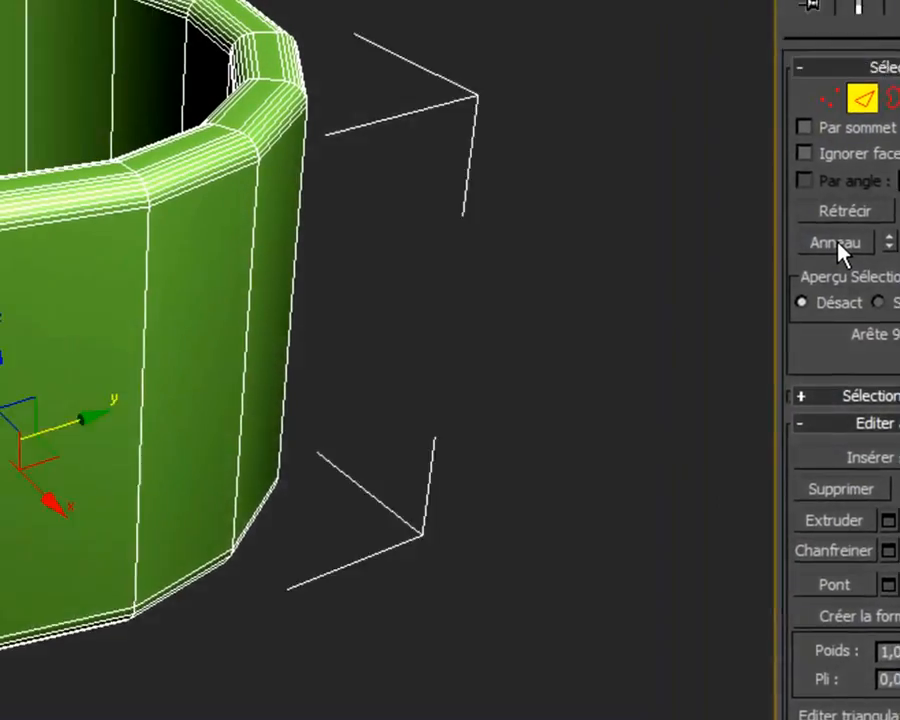
left_click(801, 372)
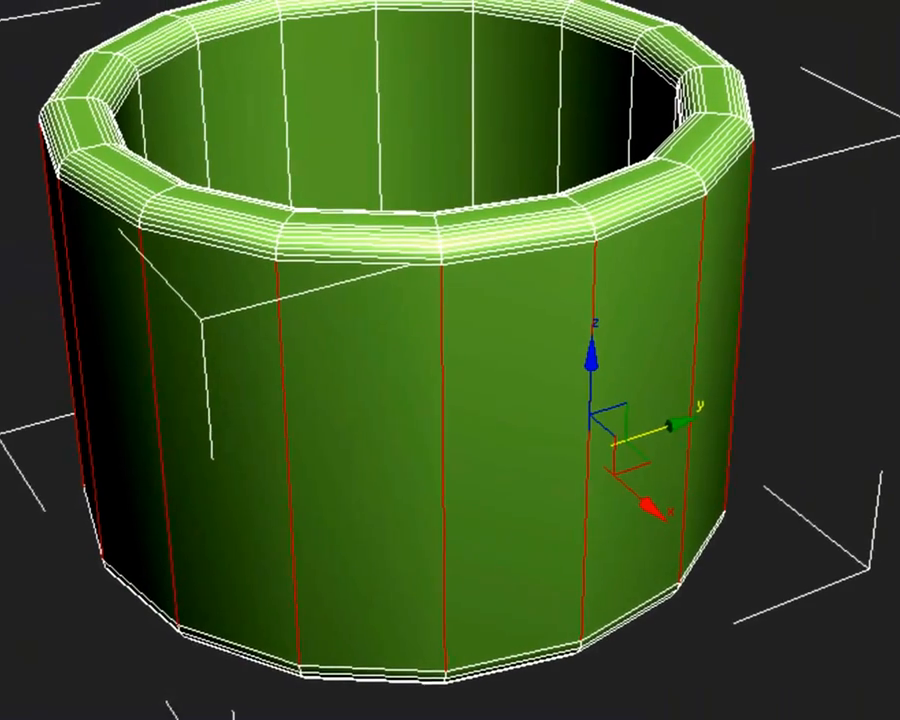
left_click(266, 500)
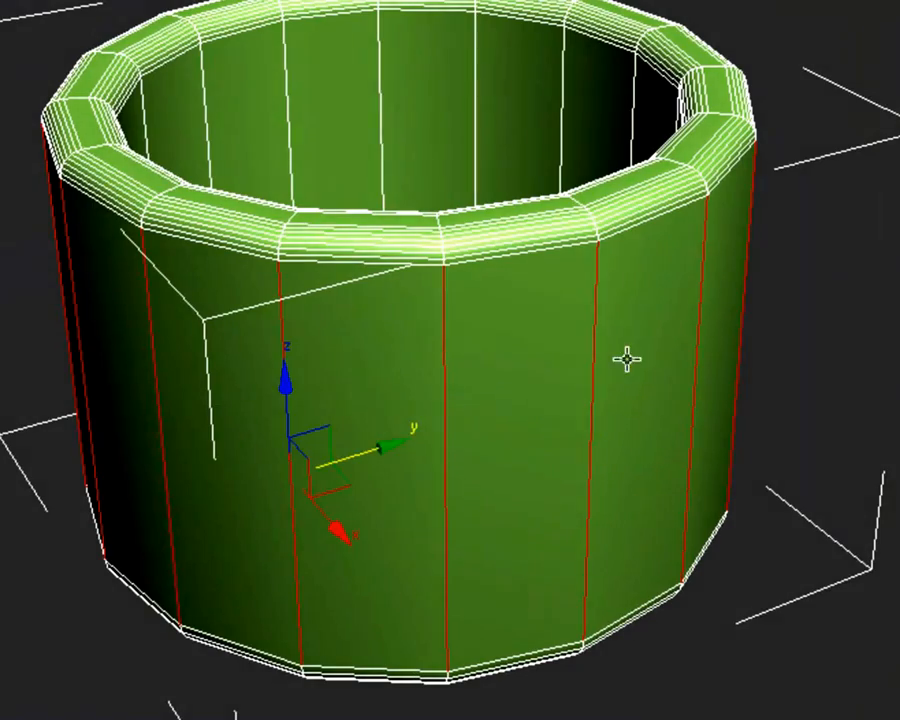
middle_click_drag(300, 480, 467, 340, "alt")
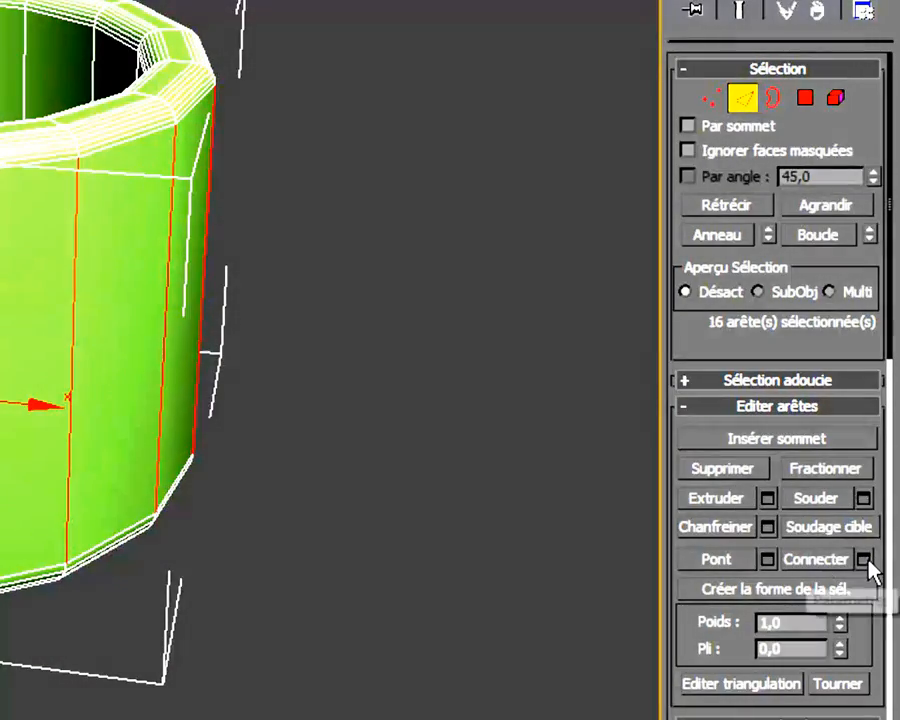
- Connect the selected vertical edges of the outer wall with 5 segments
left_click(864, 560)
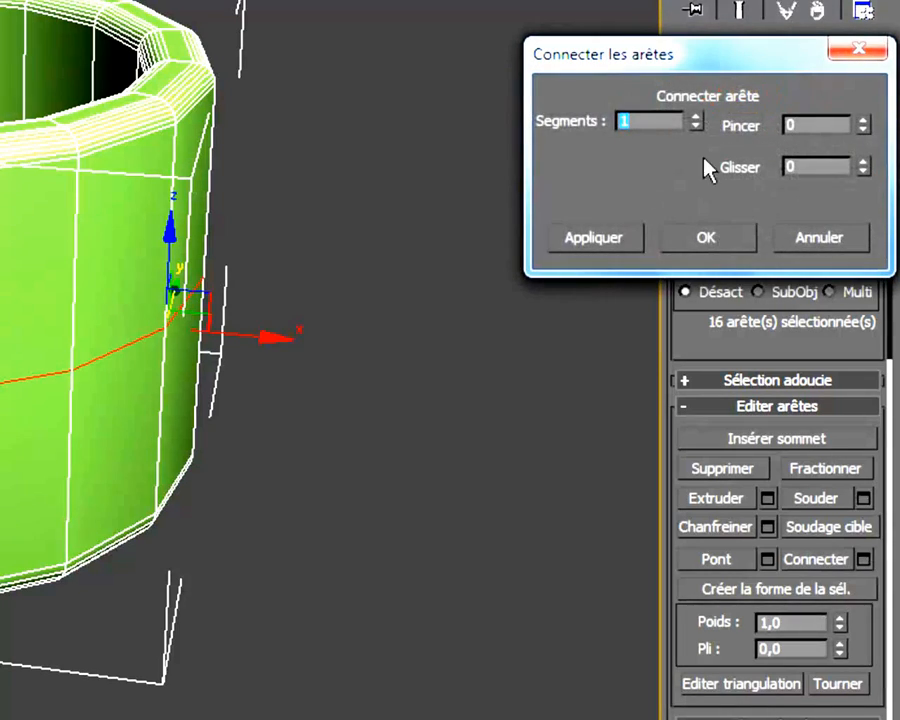
left_click_drag(709, 56, 548, 34)
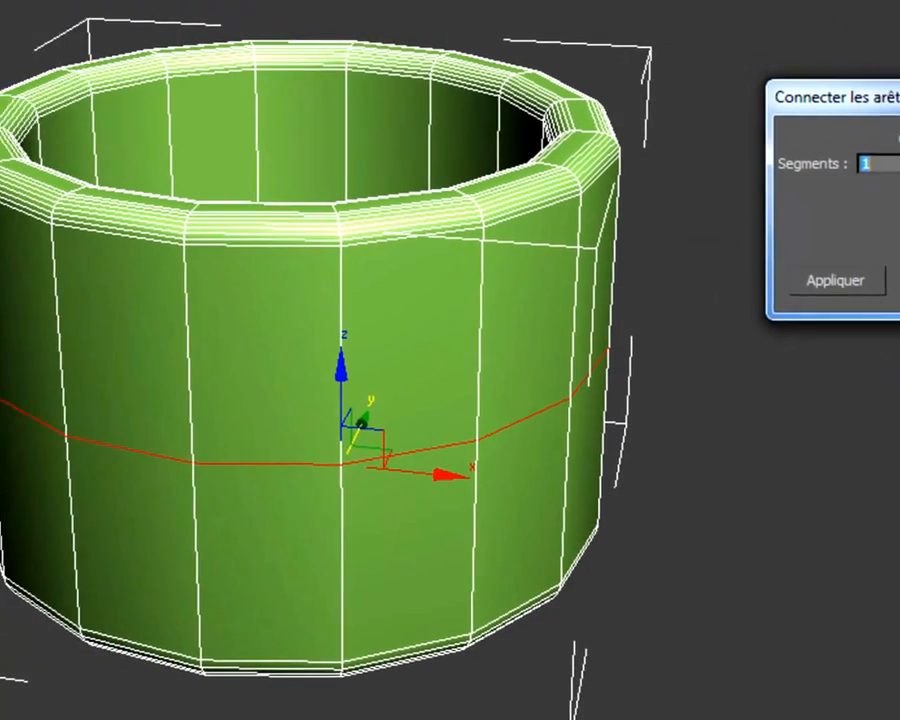
left_click(627, 105)
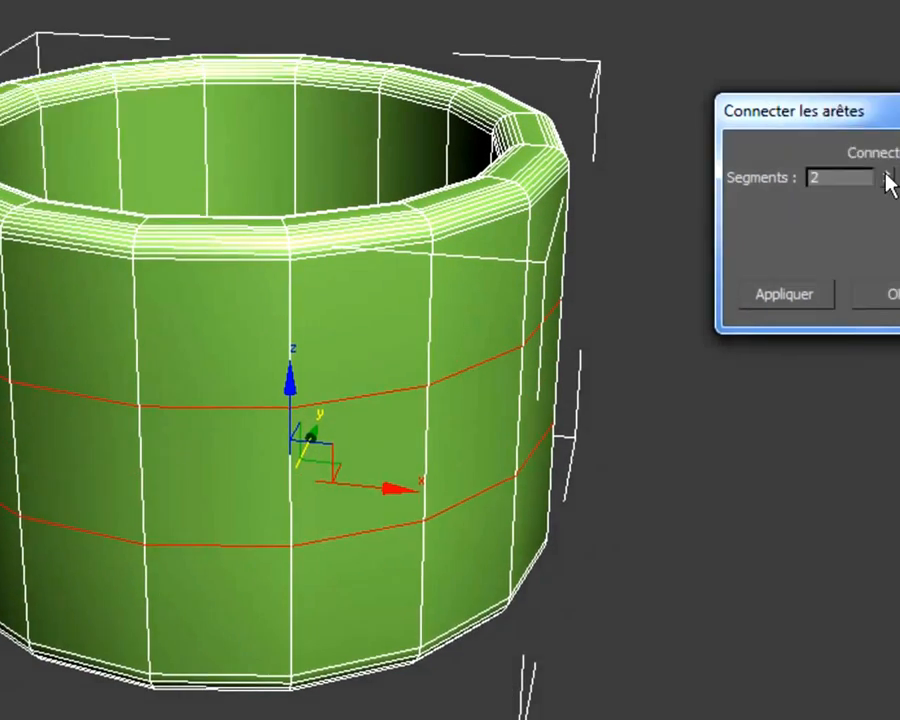
left_click(627, 105)
left_click(657, 213)
left_click(657, 213)
left_click(657, 213)
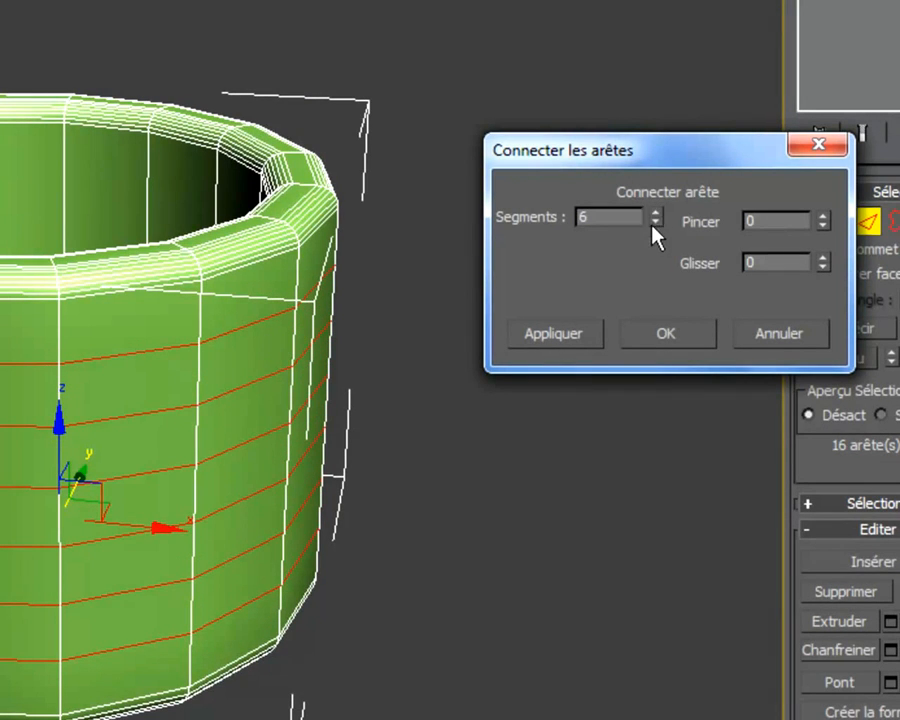
left_click(657, 221)
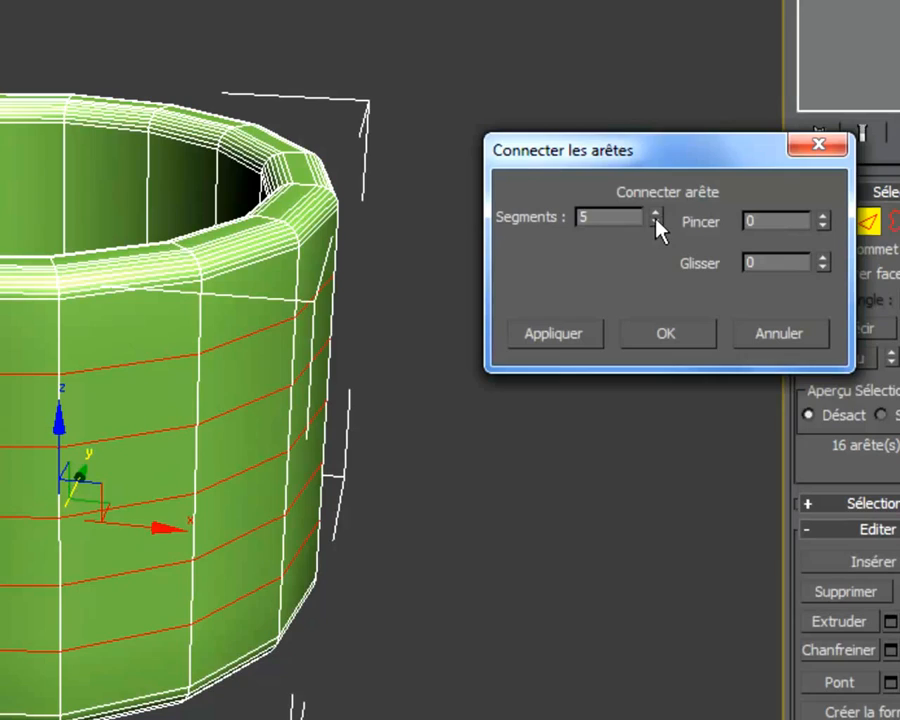
left_click(661, 343)
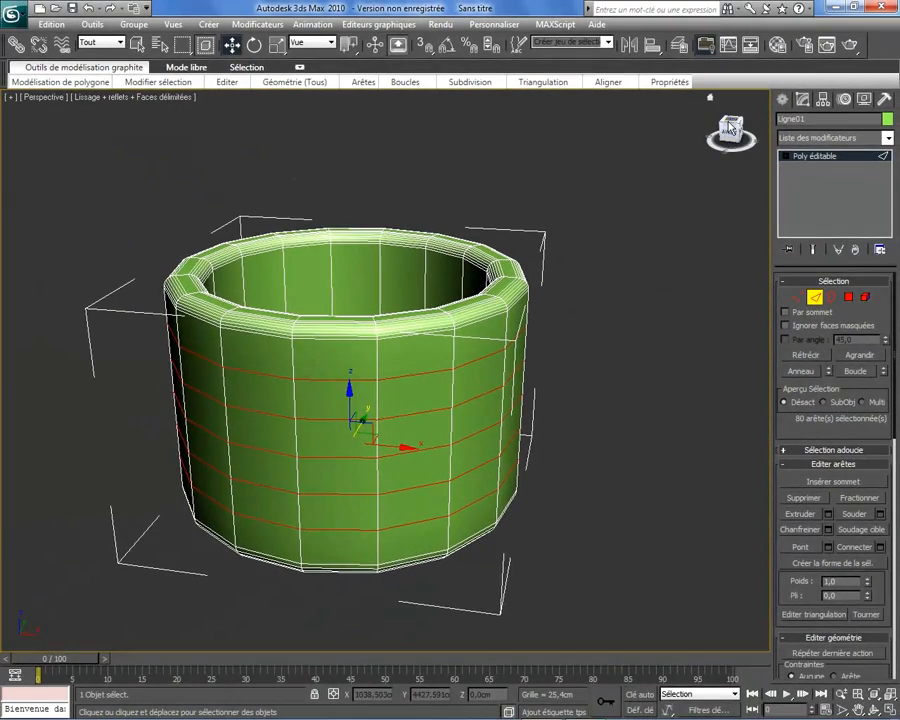
- At Polygon level, select the top and bottom polygons of one column on the cup's outer wall
left_click(737, 138)
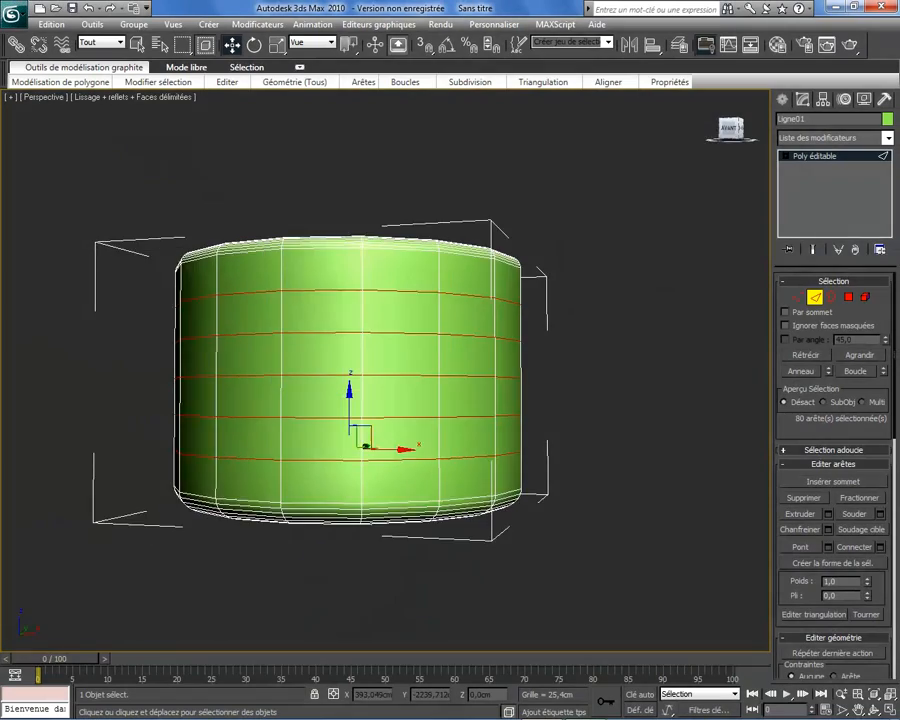
middle_click_drag(400, 350, 420, 408, "alt")
middle_click_drag(356, 418, 334, 435, "alt")
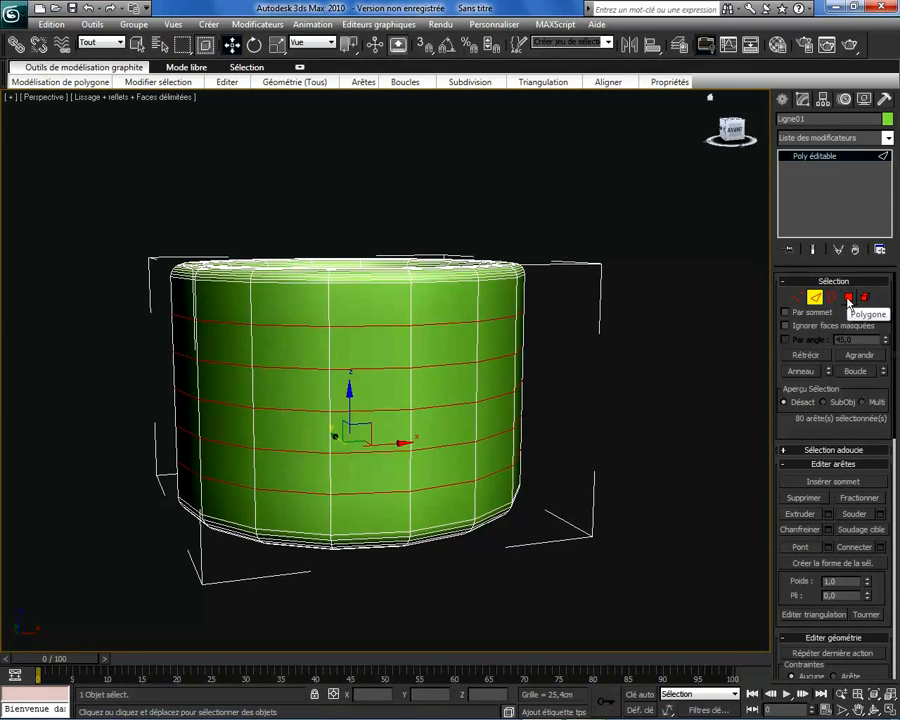
left_click(848, 299)
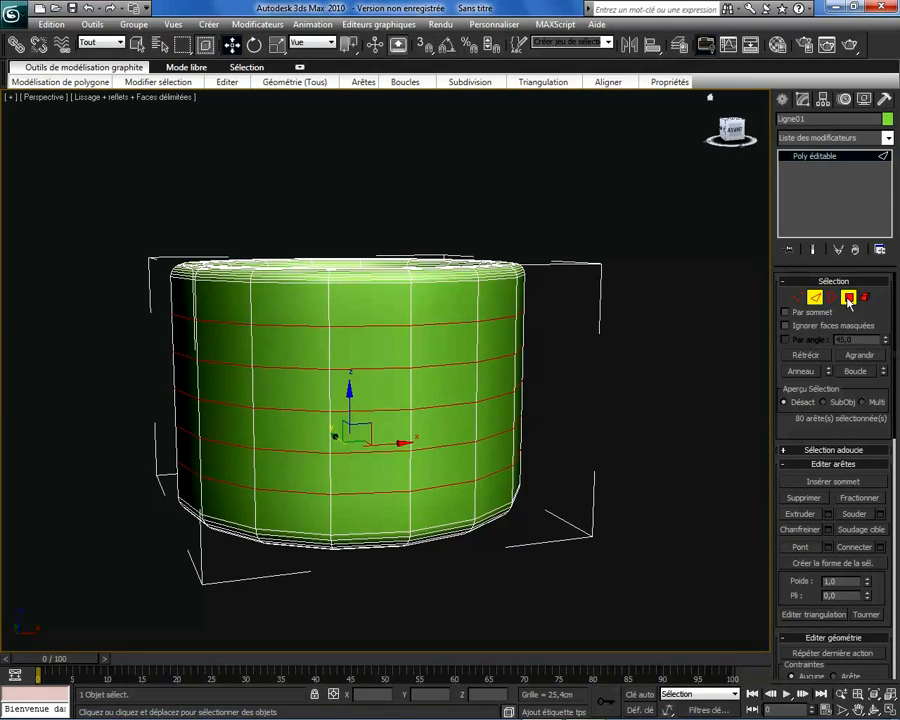
left_click(377, 304)
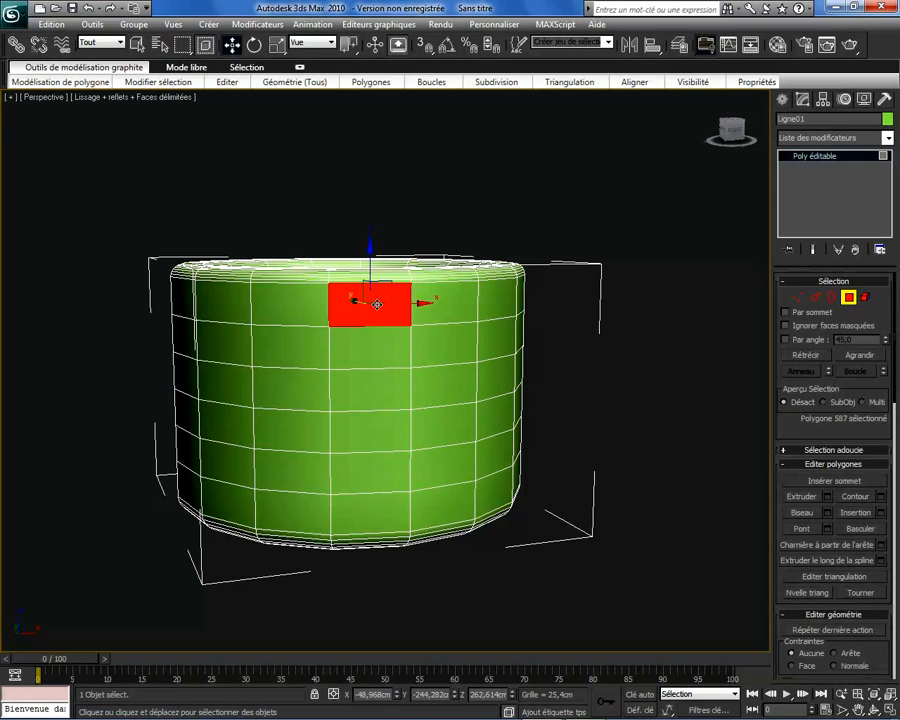
left_click(373, 507, "ctrl")
- Inset the two selected wall polygons (Insertion) with an amount of 8 cm
left_click_drag(715, 130, 728, 130)
middle_click_drag(400, 450, 462, 440, "alt")
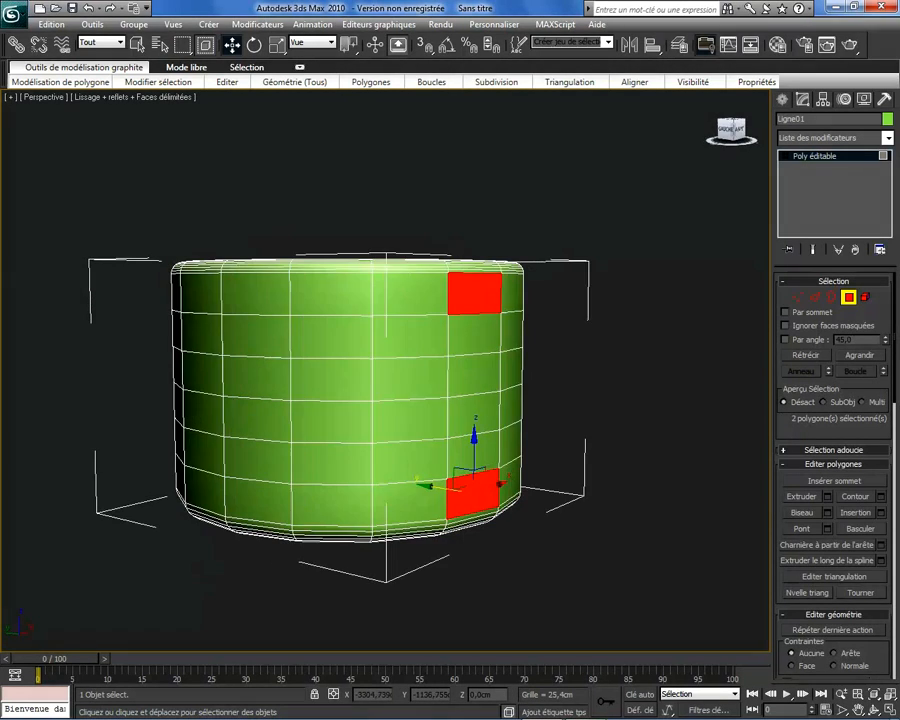
left_click_drag(738, 133, 729, 132)
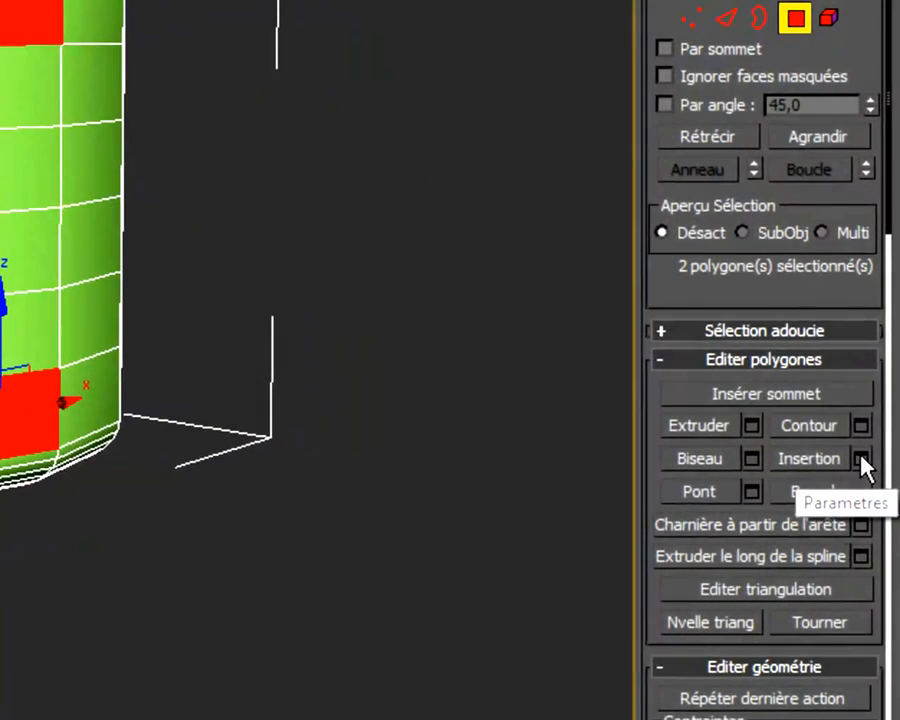
left_click(861, 459)
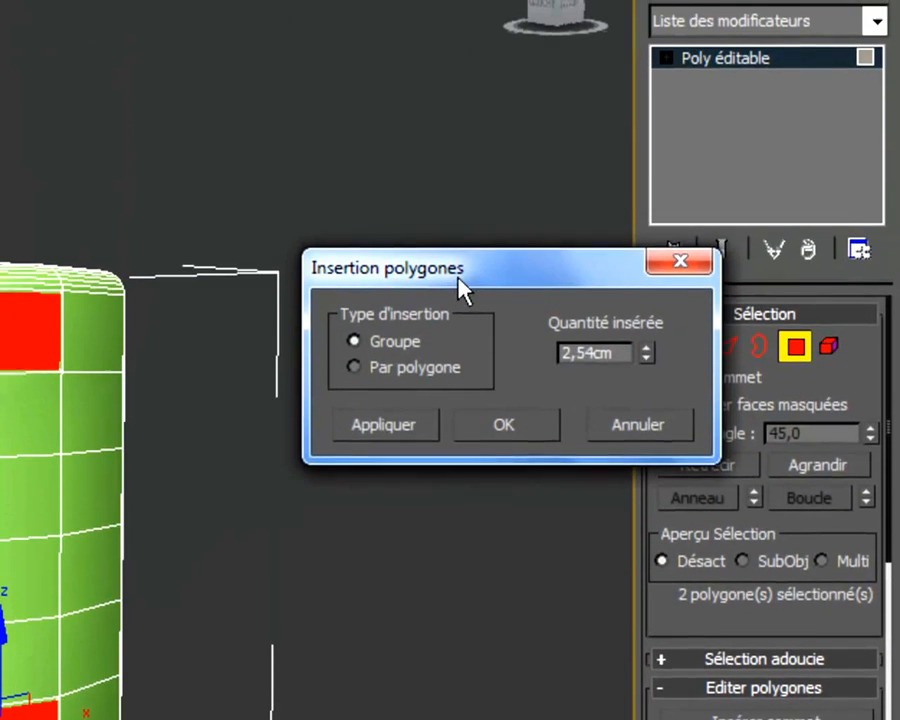
left_click_drag(458, 280, 553, 281)
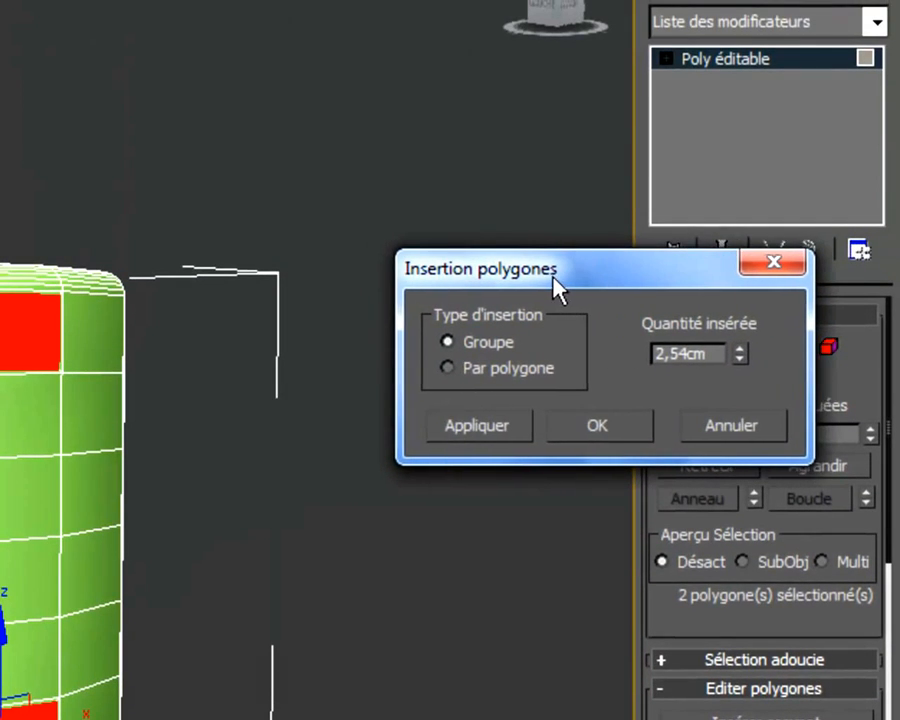
middle_click_drag(165, 165, 43, 176)
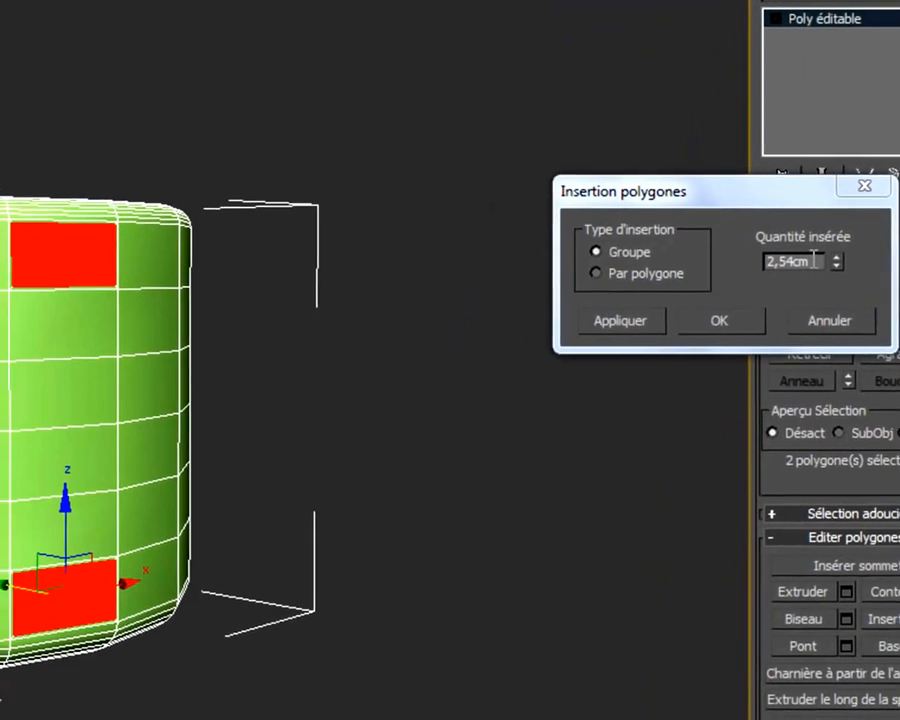
left_click_drag(709, 354, 616, 350)
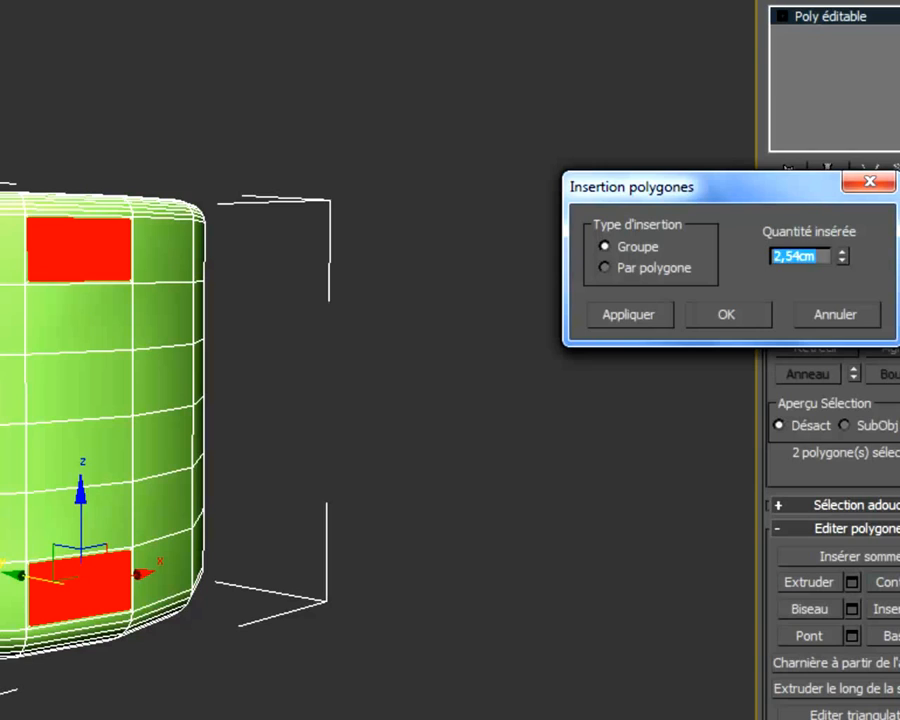
type("8")
left_click(737, 326)
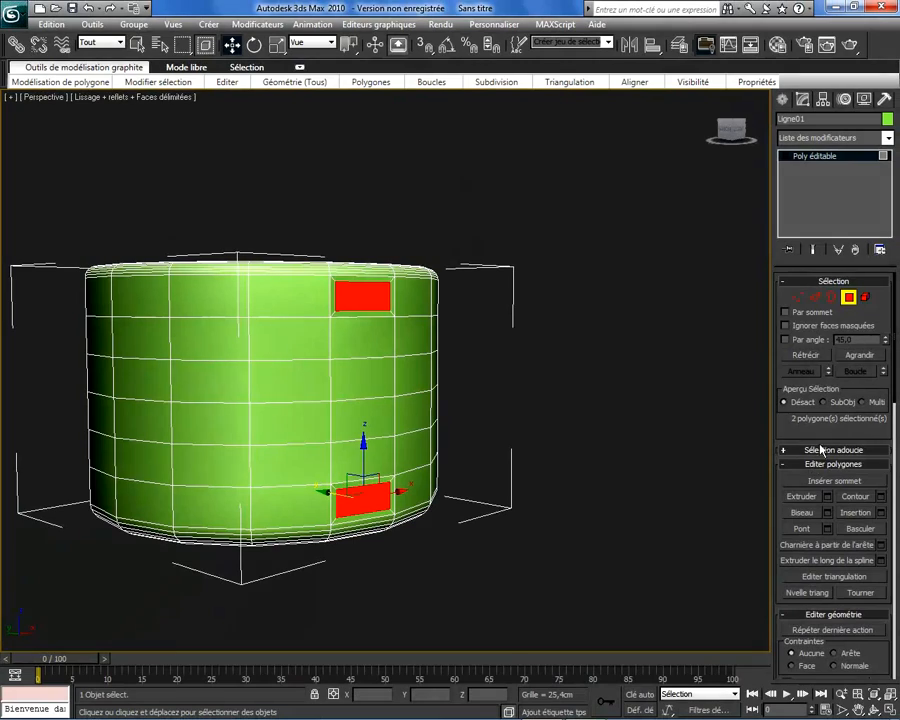
- Start Charnière à partir de l'arête on the two inset polygons and pick the horizontal edge midway between them as the hinge
scroll(820, 420, "down", 3)
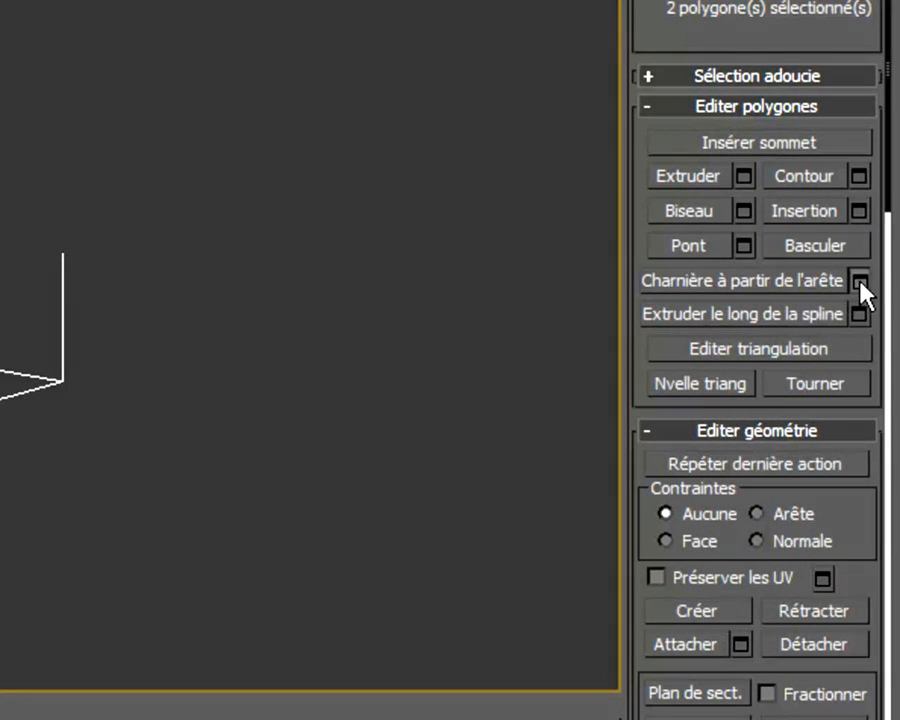
left_click(860, 283)
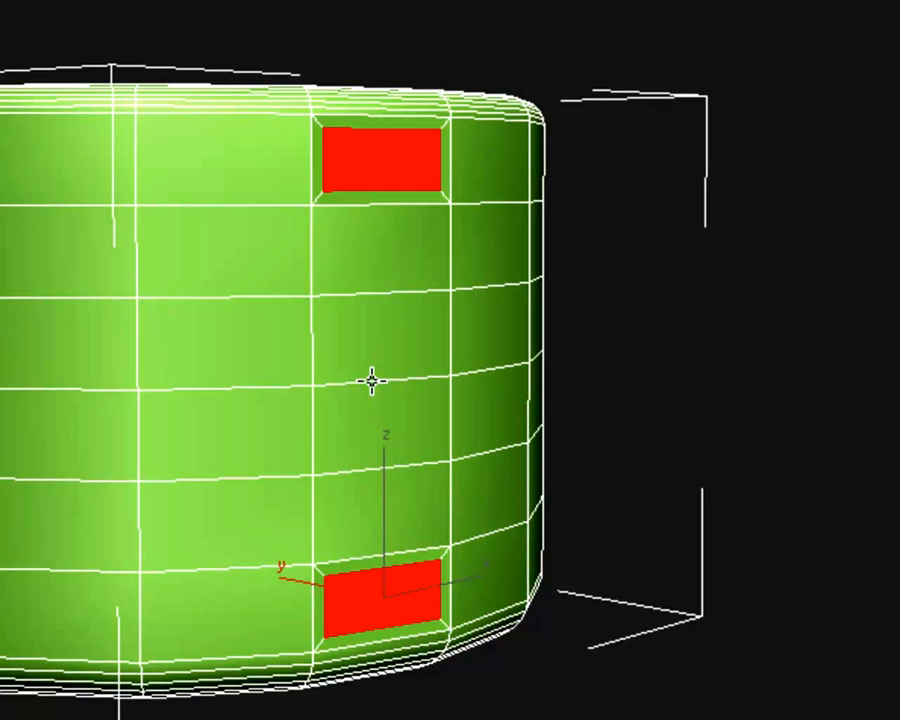
key("shift+e")
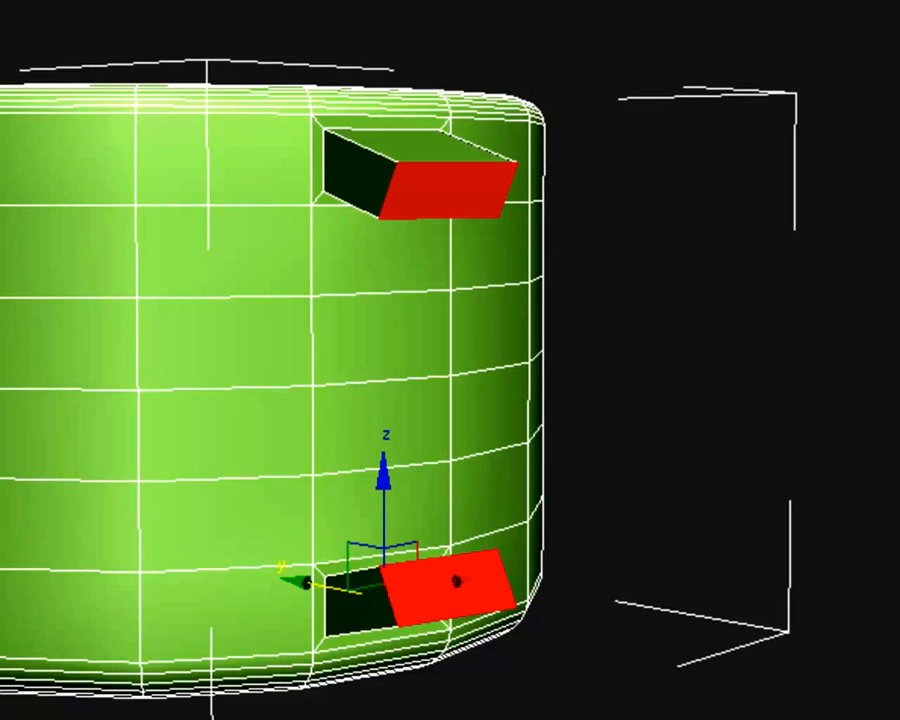
mouse_move(450, 360)
middle_mouse_down("alt")
mouse_move(538, 360)
mouse_move(462, 322)
mouse_move(384, 312)
mouse_move(510, 400)
mouse_move(488, 398)
mouse_move(535, 402)
mouse_move(420, 300)
mouse_move(450, 350)
middle_mouse_up("alt")
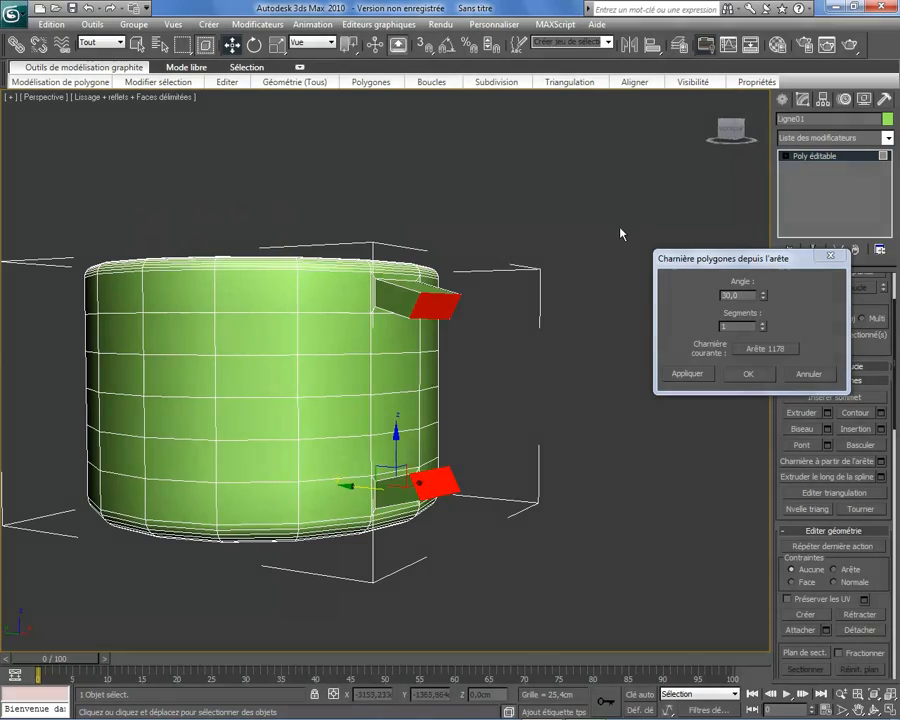
middle_click_drag(634, 235, 620, 197)
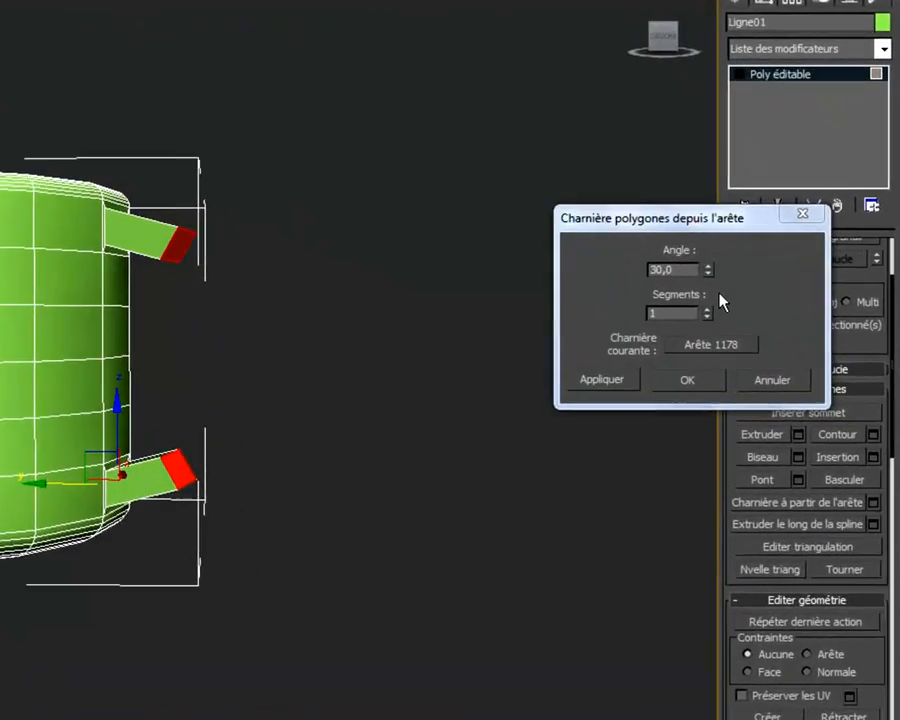
- Set the hinge angle to 85 and the segments to 9, and apply it to form the two handle halves
left_click_drag(709, 269, 688, 118)
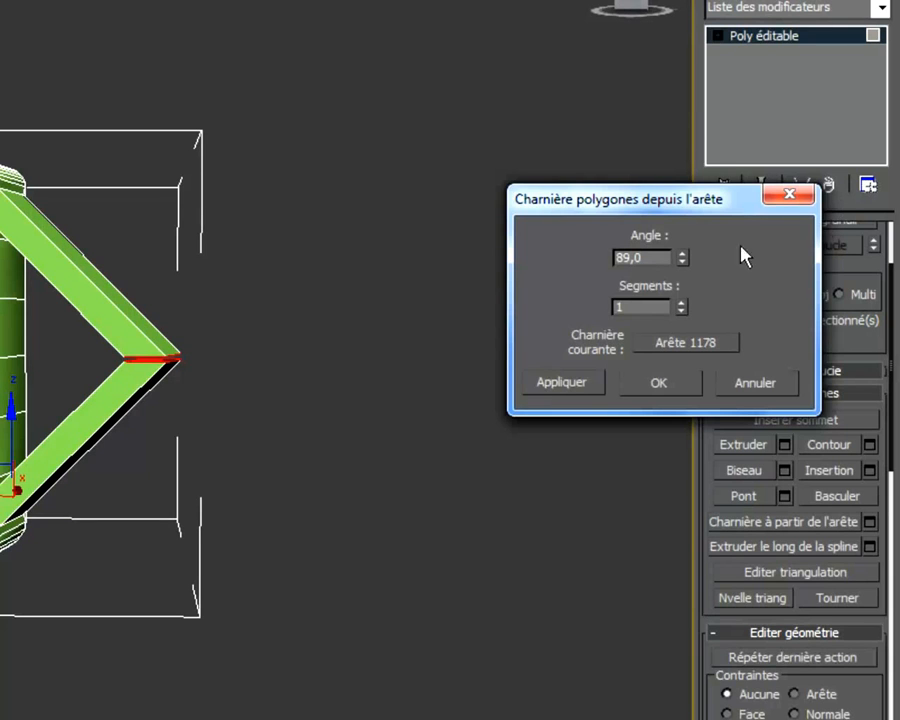
left_click(684, 302)
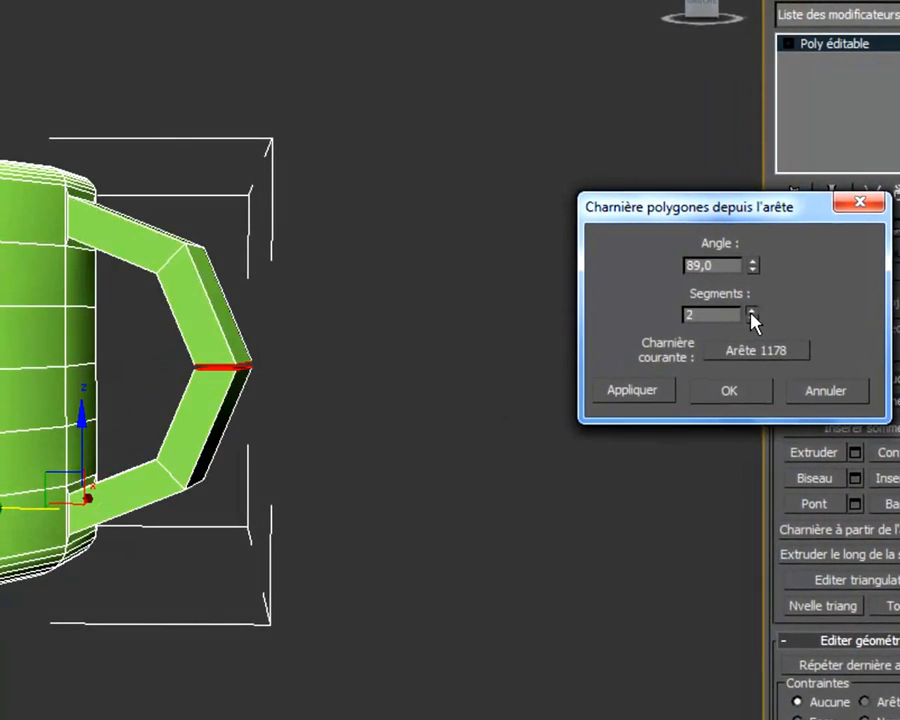
left_click_drag(751, 312, 756, 320)
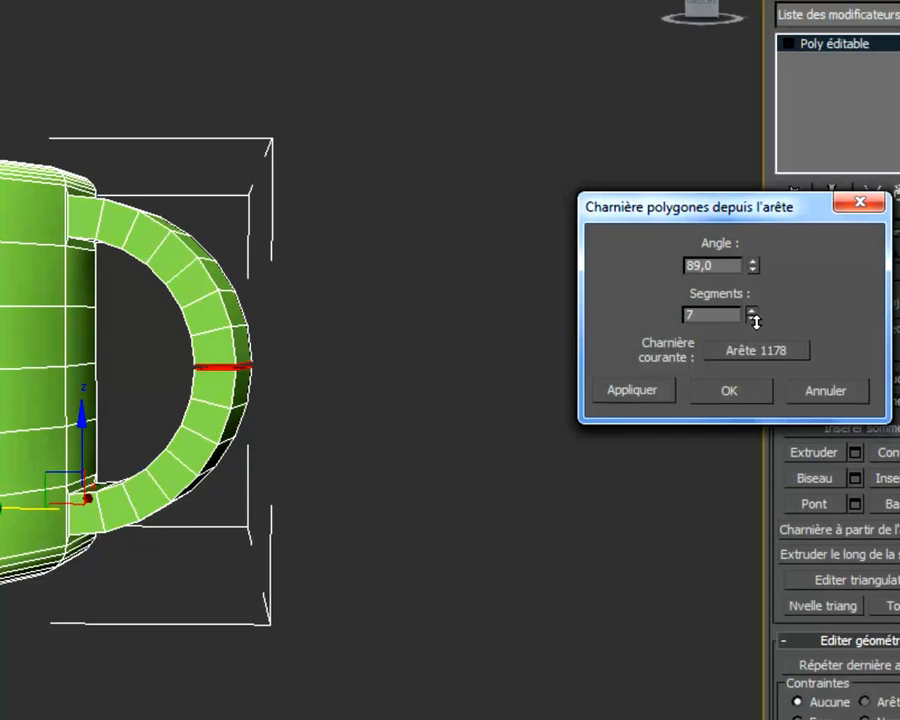
left_click_drag(756, 320, 755, 316)
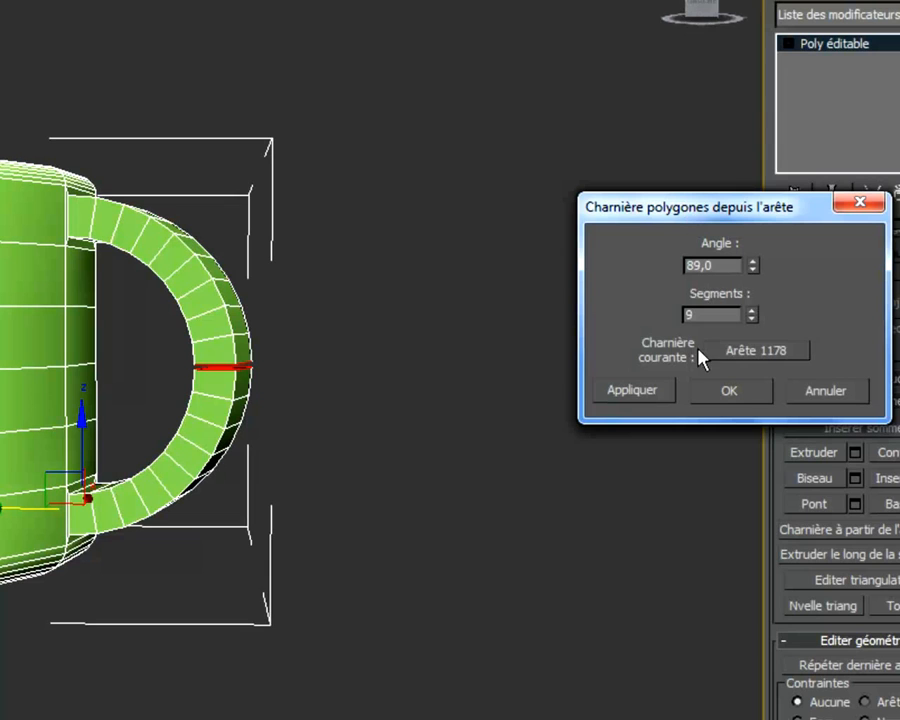
left_click_drag(751, 274, 754, 288)
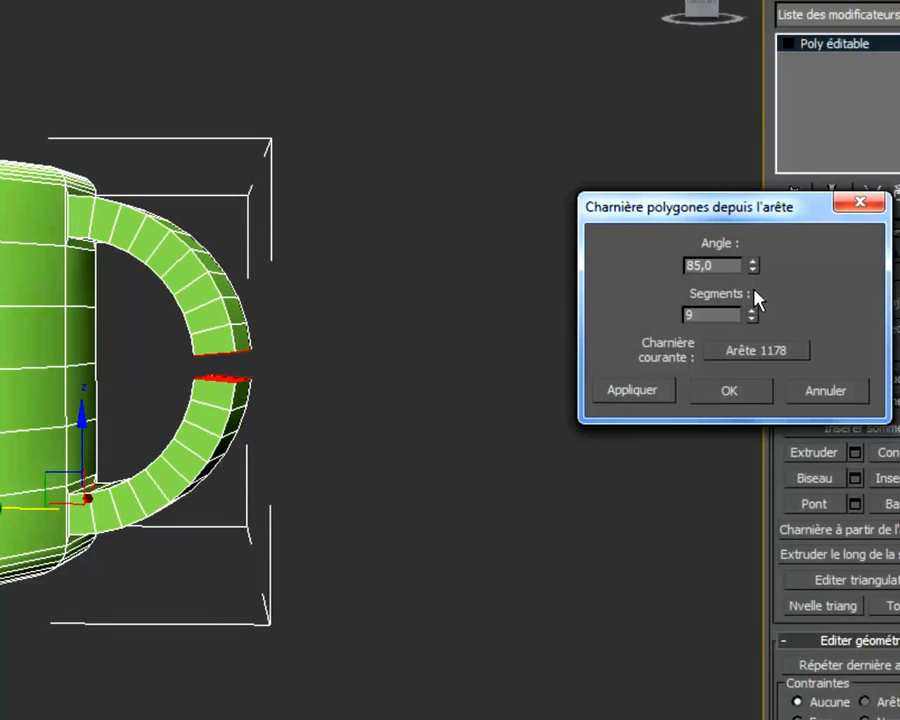
left_click(724, 392)
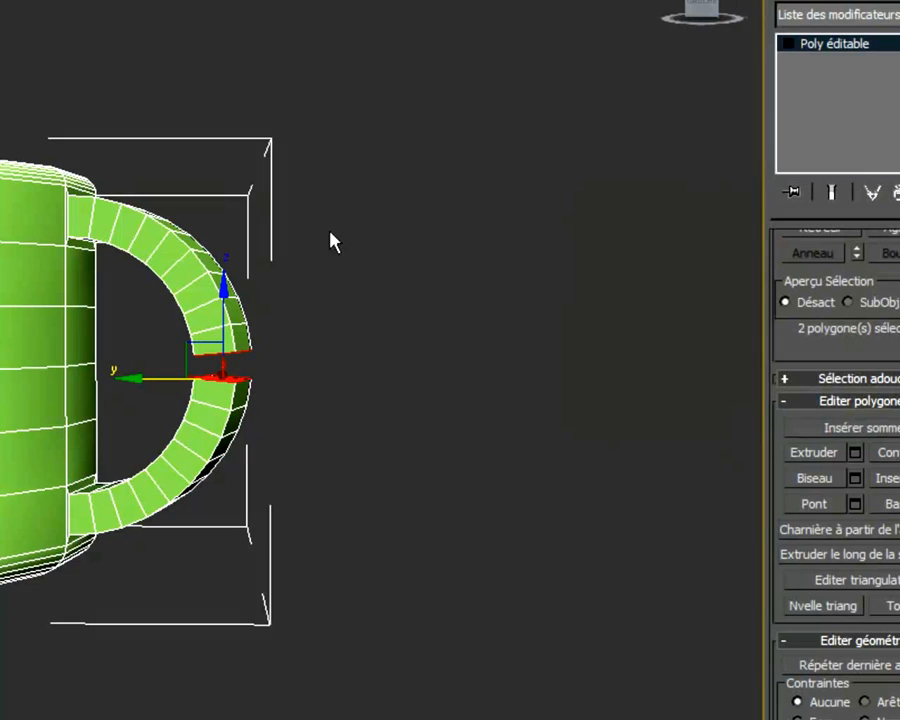
- Bridge (Pont) the two selected end polygons to close the gap in the cup's handle
scroll(210, 322, "up", 2)
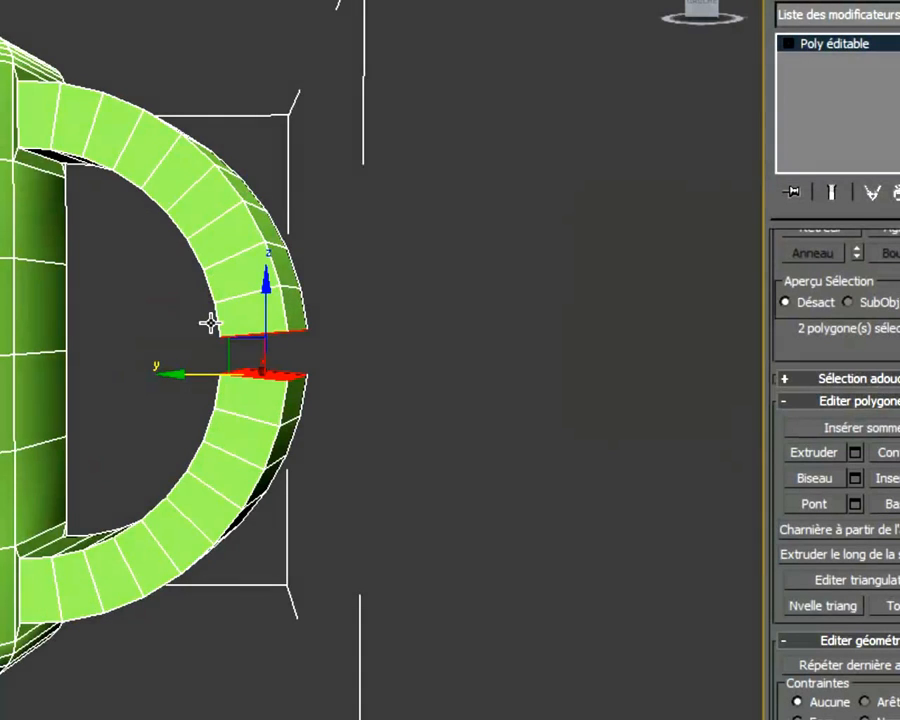
scroll(176, 320, "up", 8)
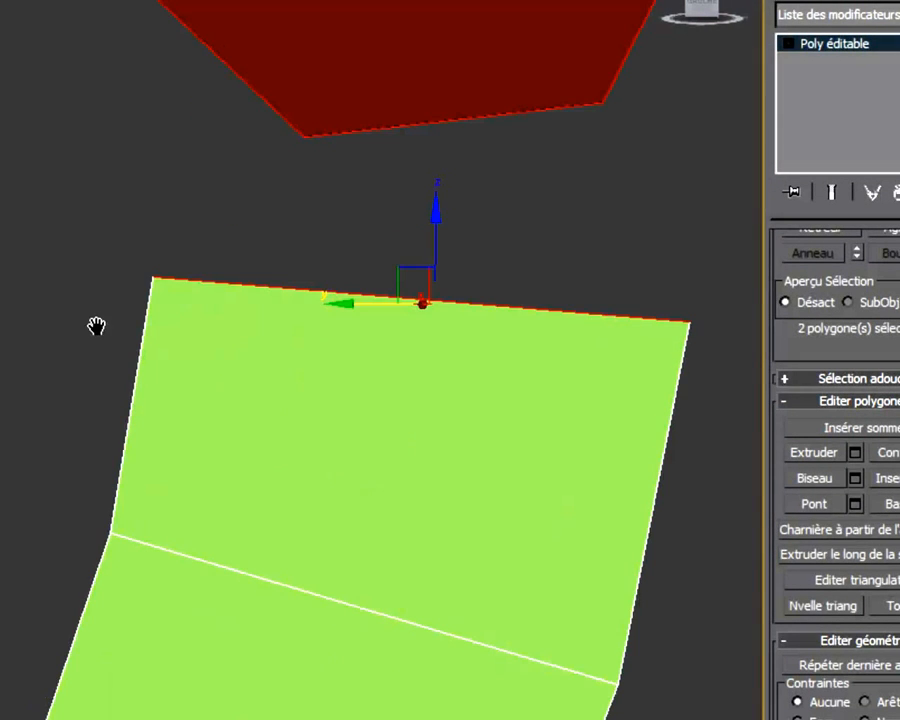
scroll(190, 310, "down", 5)
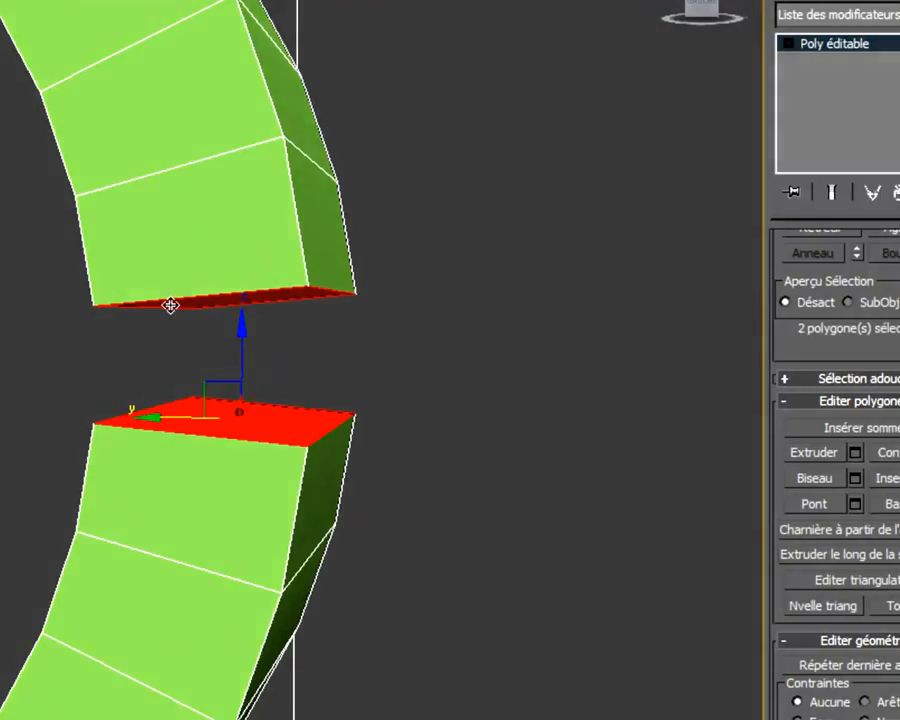
scroll(170, 305, "down", 5)
middle_click_drag(191, 279, 223, 230)
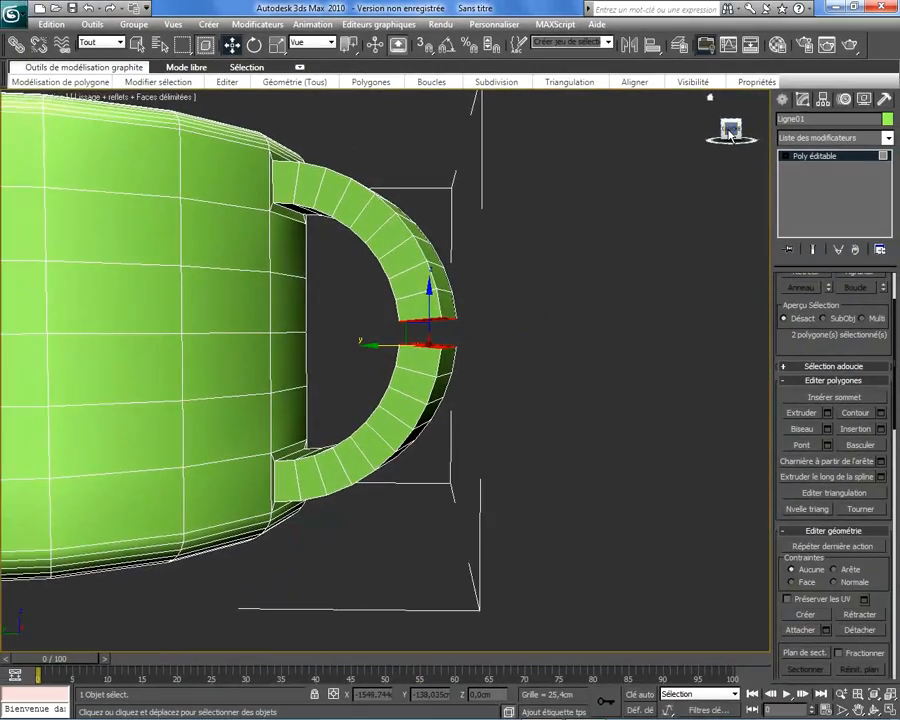
left_click_drag(730, 135, 665, 126)
middle_click_drag(497, 309, 639, 392)
left_click_drag(725, 137, 739, 147)
middle_click_drag(688, 300, 664, 255)
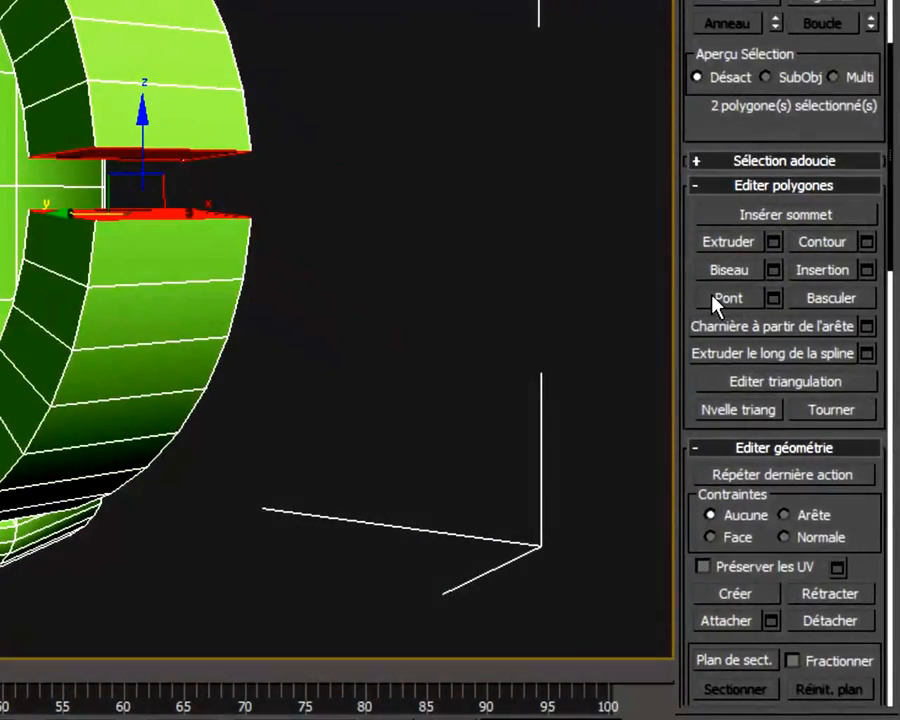
left_click(722, 298)
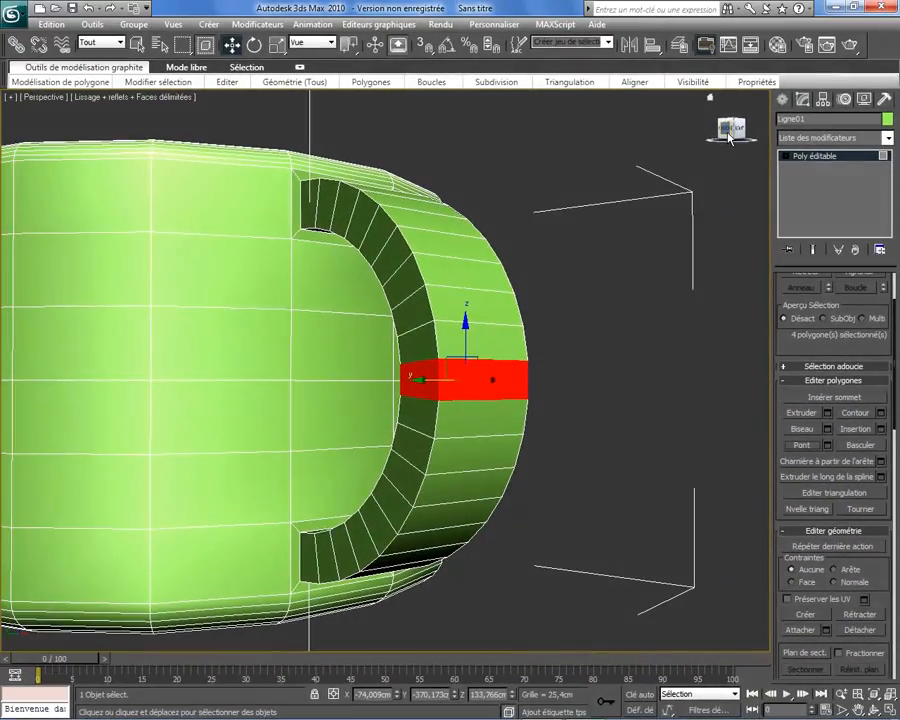
- Inspect the bridged handle and leave Polygon level to return to the whole object
left_click_drag(697, 18, 748, 19)
middle_click_drag(292, 295, 325, 290, "alt")
left_click_drag(729, 128, 722, 149)
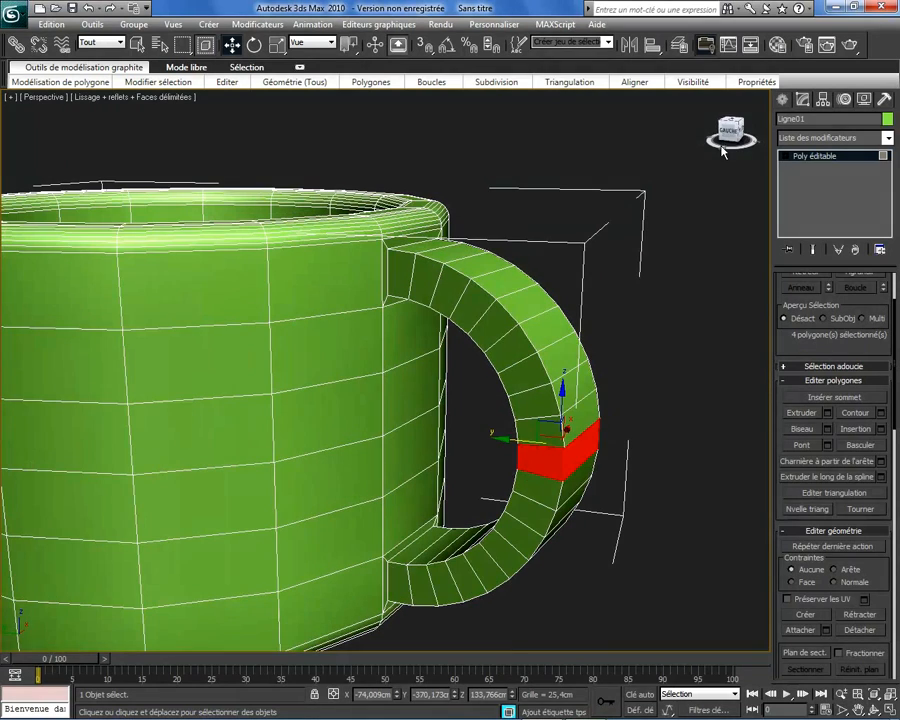
scroll(877, 390, "up", 3)
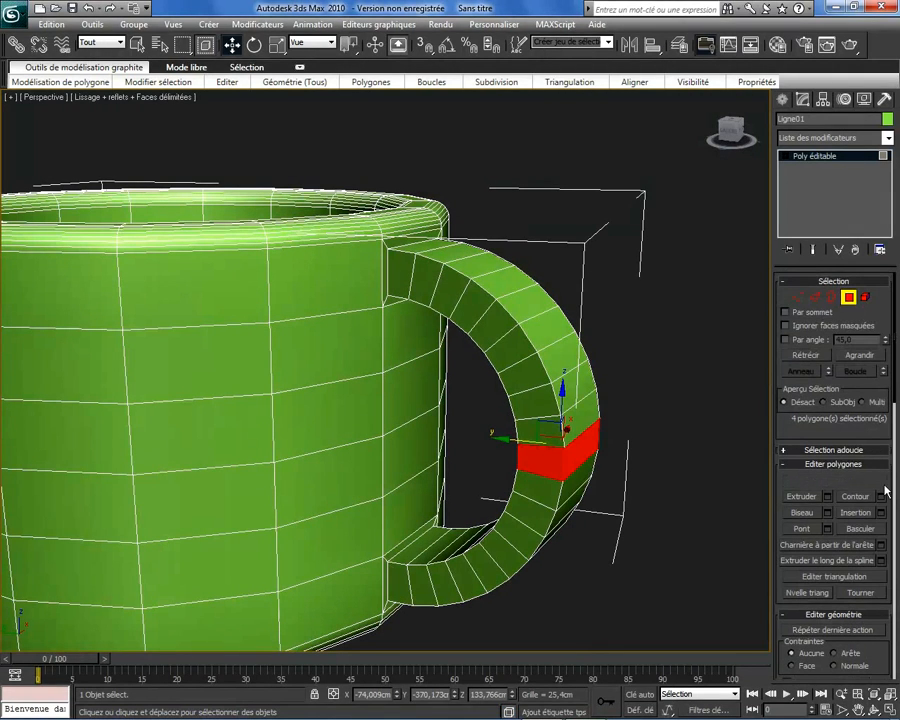
left_click(849, 299)
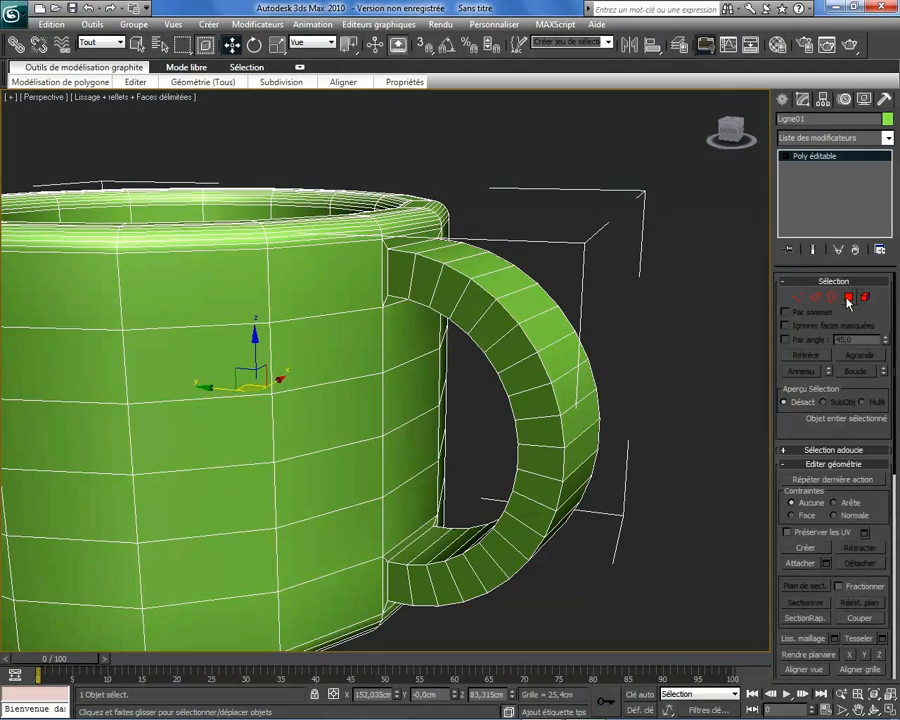
- Apply the Lissage rapide (TurboSmooth) modifier to the whole cup
left_click_drag(727, 130, 749, 120)
scroll(379, 294, "down", 4)
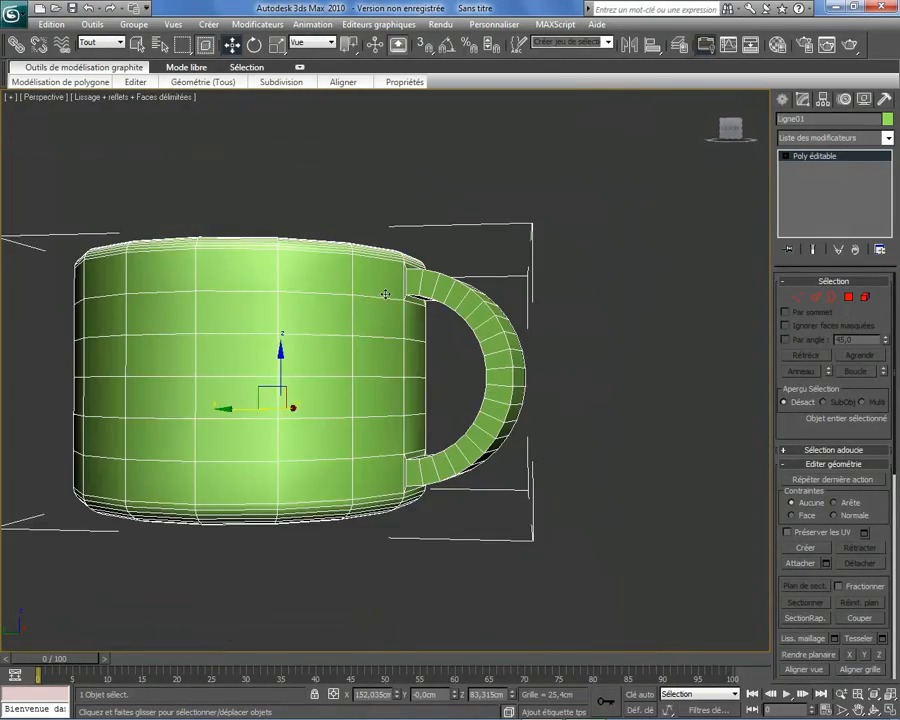
middle_click_drag(382, 292, 470, 309)
mouse_move(733, 133)
left_mouse_down()
mouse_move(733, 152)
mouse_move(731, 125)
mouse_move(731, 138)
left_mouse_up()
left_click(887, 137)
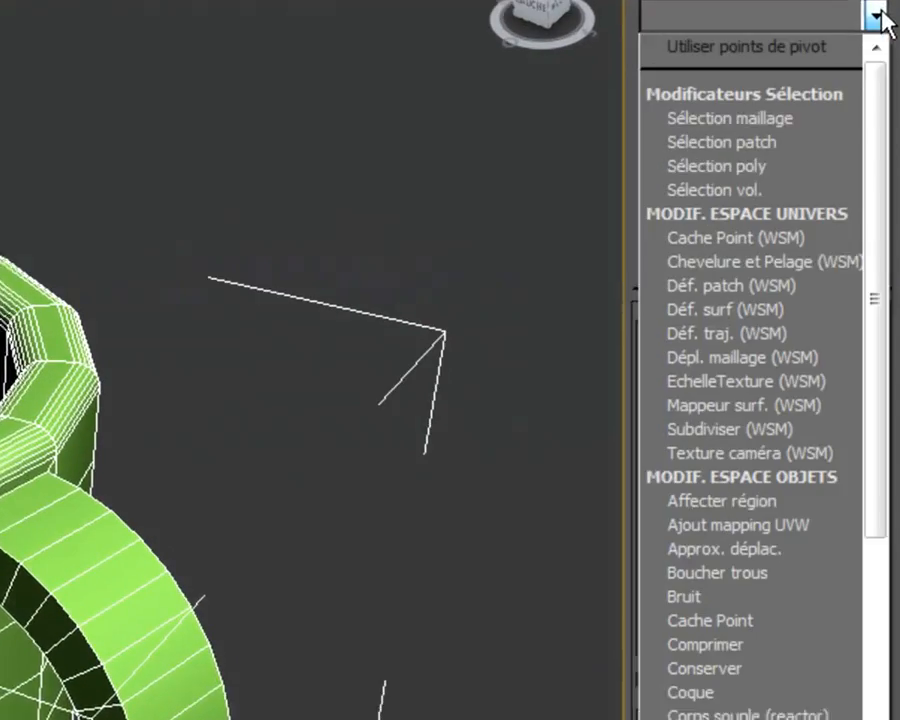
left_click_drag(884, 225, 897, 719)
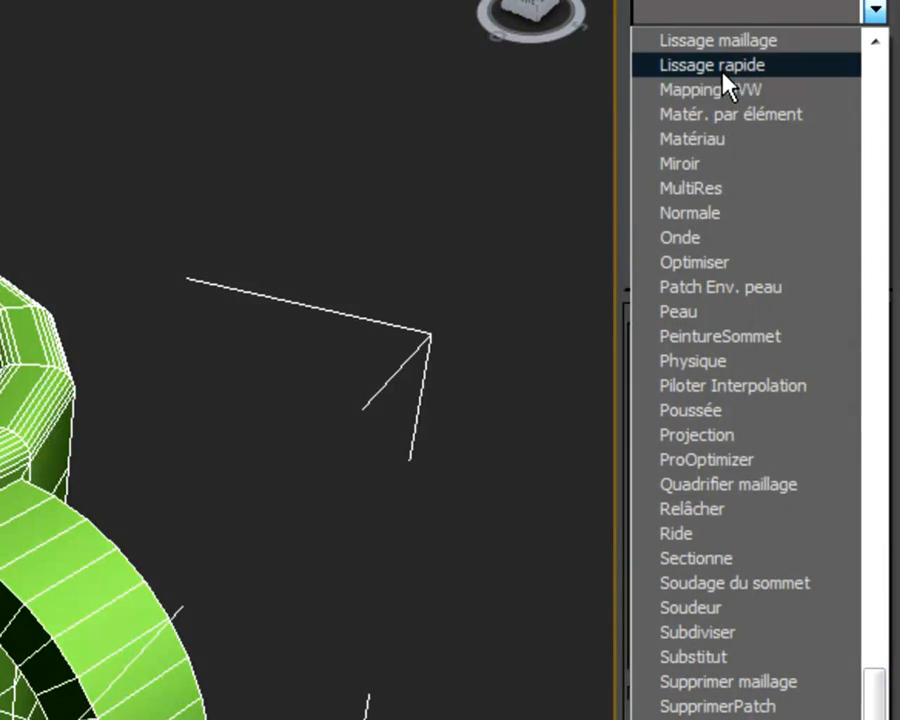
left_click(726, 66)
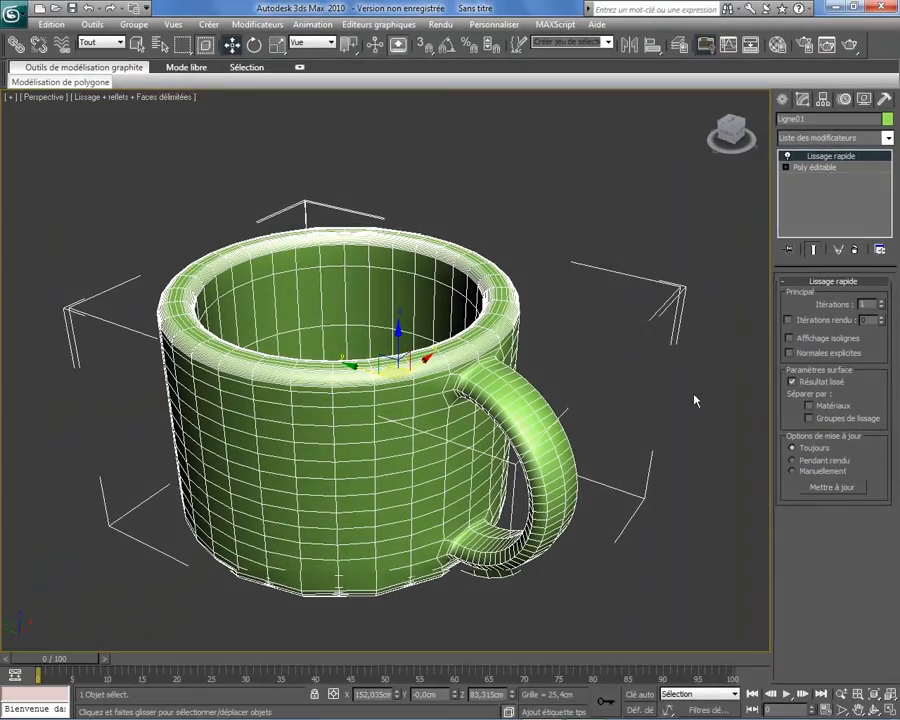
- Turn off the edged-faces display in the Perspective view and examine the smoothed cup and handle from several angles
left_click_drag(725, 135, 696, 140)
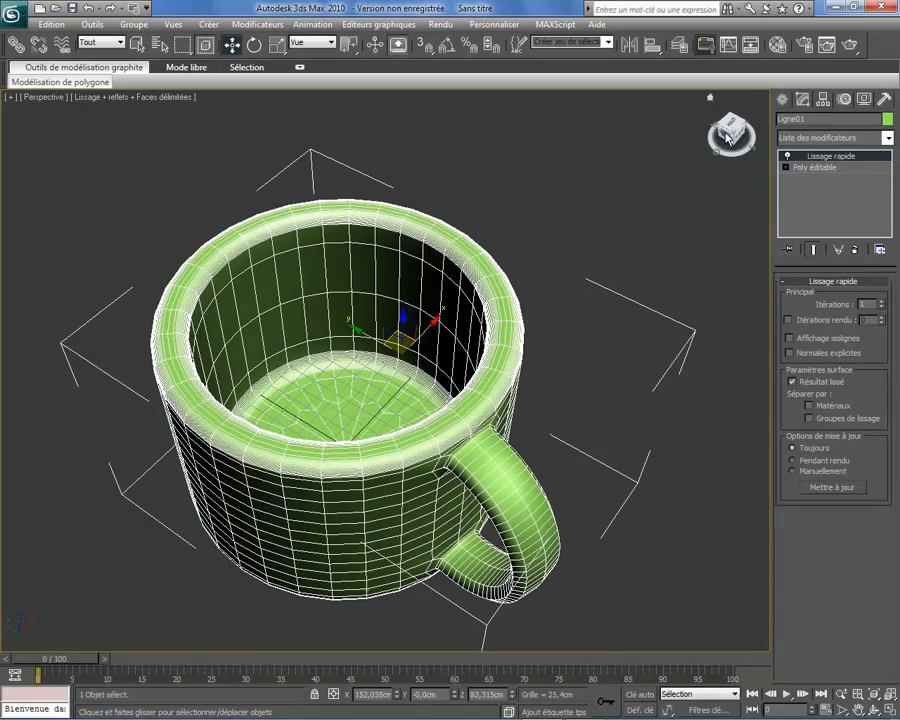
left_click_drag(726, 133, 720, 126)
key("F4")
middle_click_drag(555, 354, 566, 285)
left_click_drag(732, 132, 480, 140)
left_click_drag(708, 156, 732, 141)
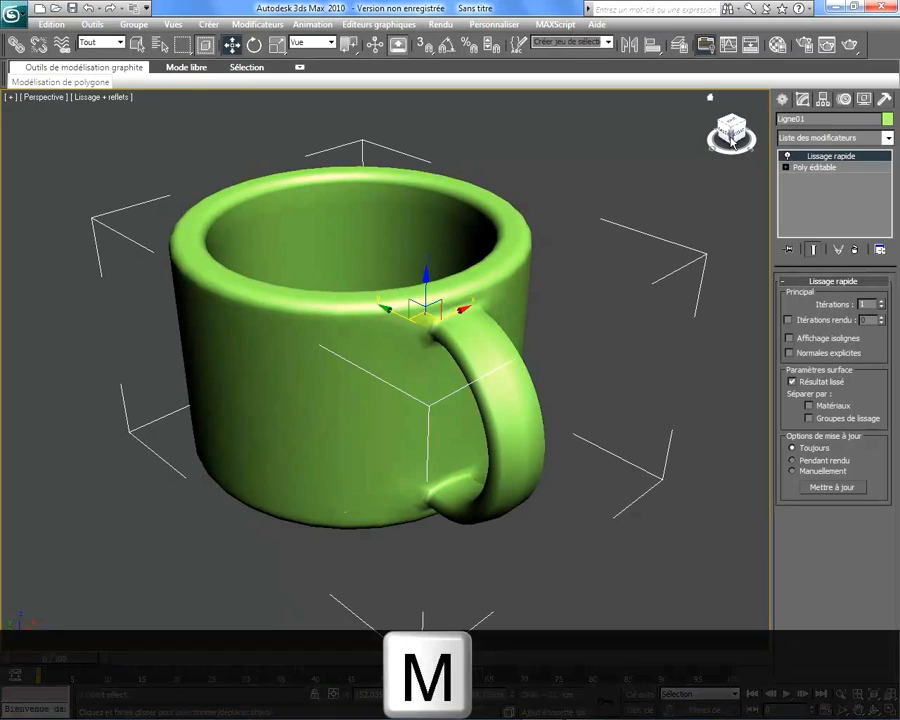
- Set the 01 - Default material's diffuse colour to light turquoise (RGB 150, 220, 214) and assign it to the cup
key("m")
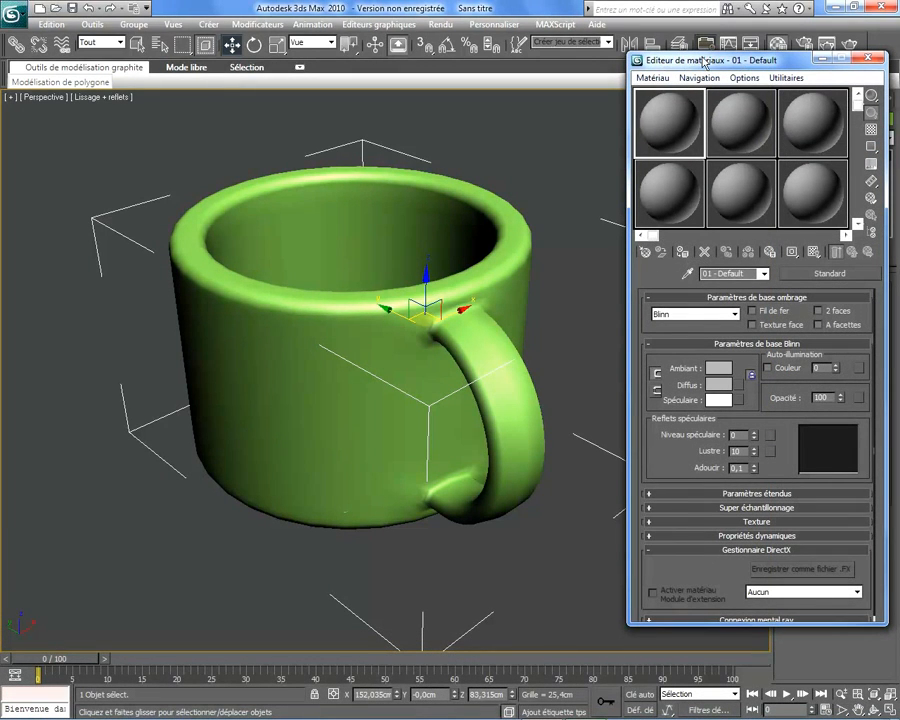
left_click_drag(777, 63, 788, 52)
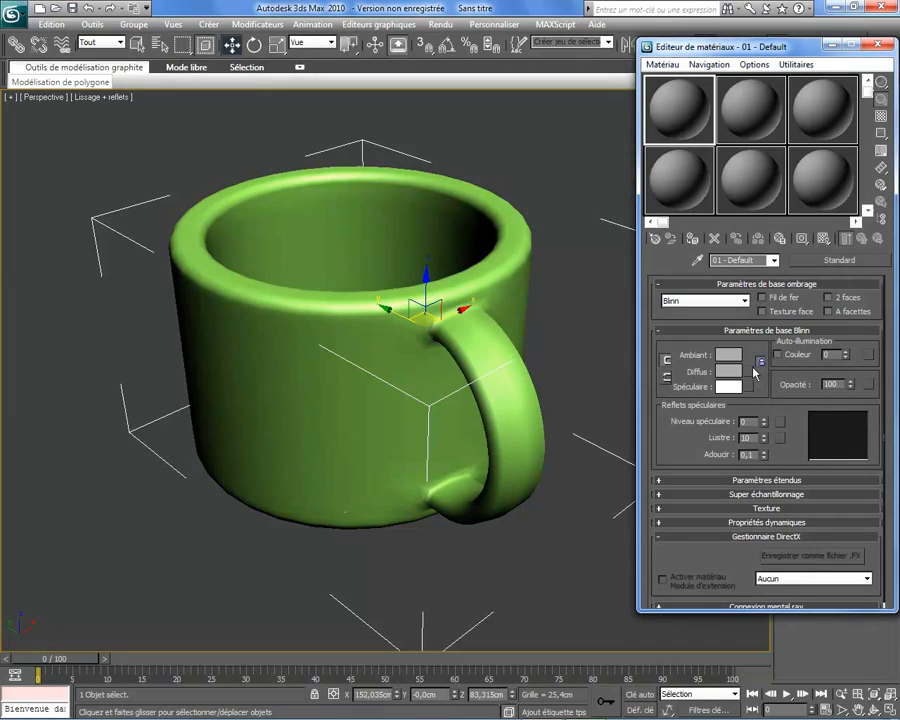
left_click(730, 372)
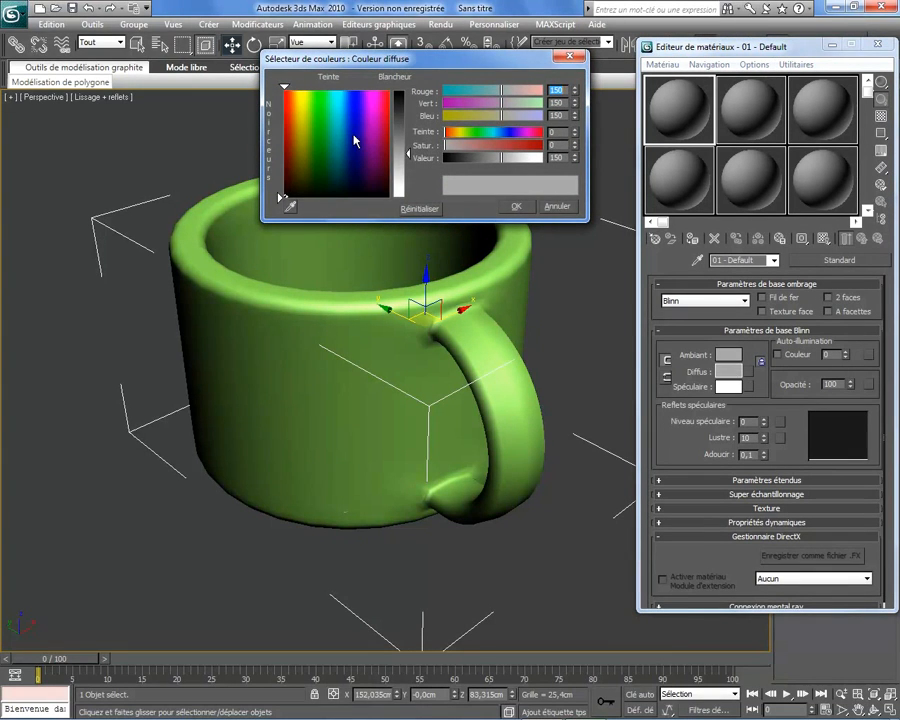
left_click(329, 152)
left_click_drag(344, 144, 337, 136)
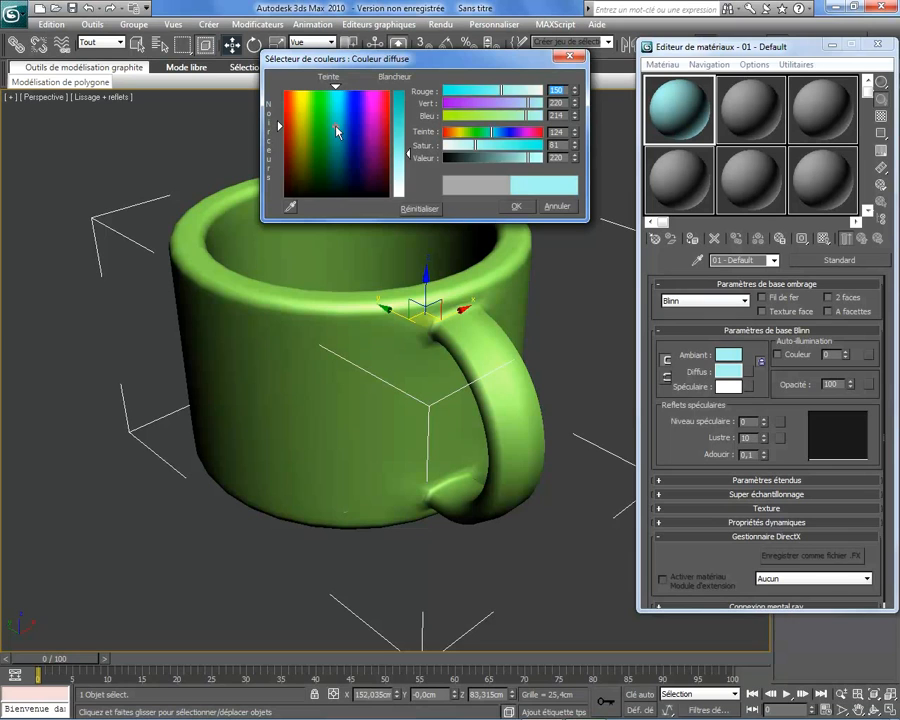
left_click(512, 206)
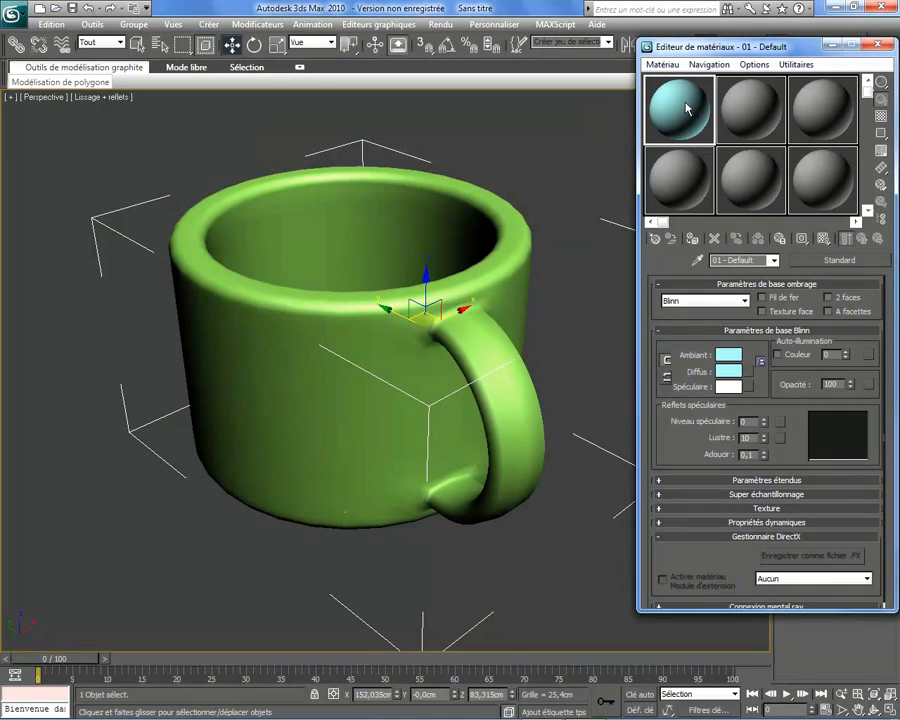
left_click_drag(300, 333, 348, 328)
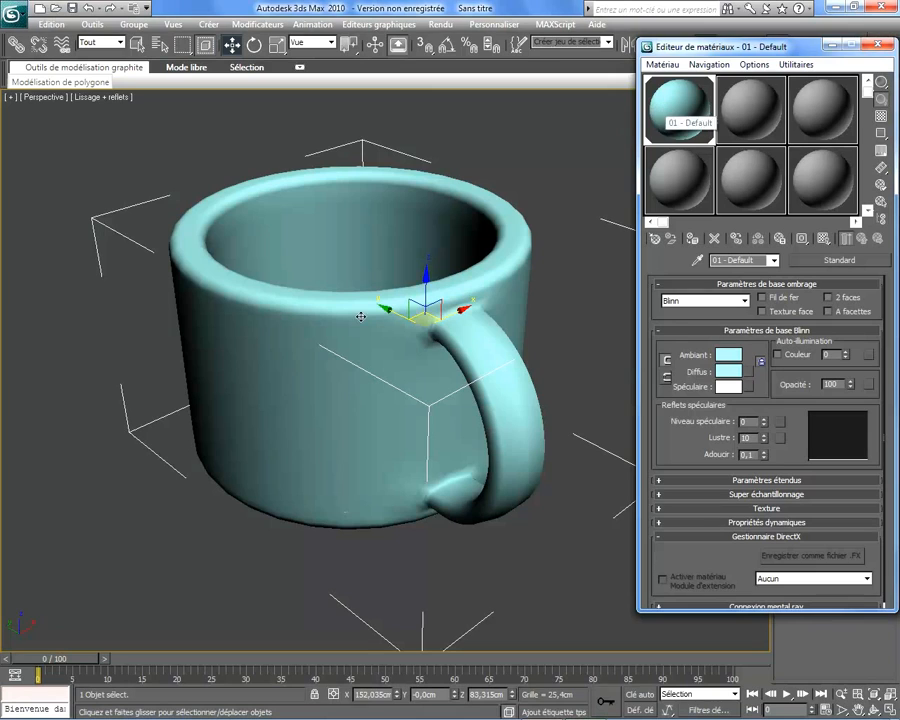
left_click(875, 47)
- Render the Perspective view with the cup's handle seen from the side, check the rendered image up close and close it
mouse_move(475, 291)
middle_mouse_down()
mouse_move(503, 311)
mouse_move(485, 309)
middle_mouse_up()
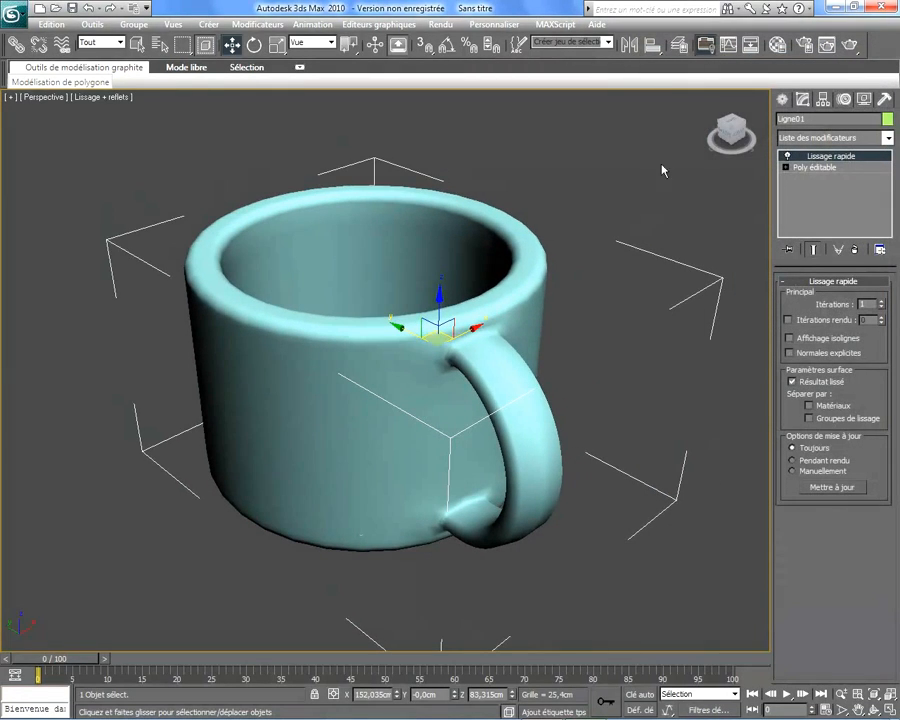
mouse_move(719, 138)
left_mouse_down()
mouse_move(745, 153)
mouse_move(748, 174)
mouse_move(733, 146)
mouse_move(735, 124)
mouse_move(743, 171)
mouse_move(734, 170)
mouse_move(733, 152)
left_mouse_up()
key("F9")
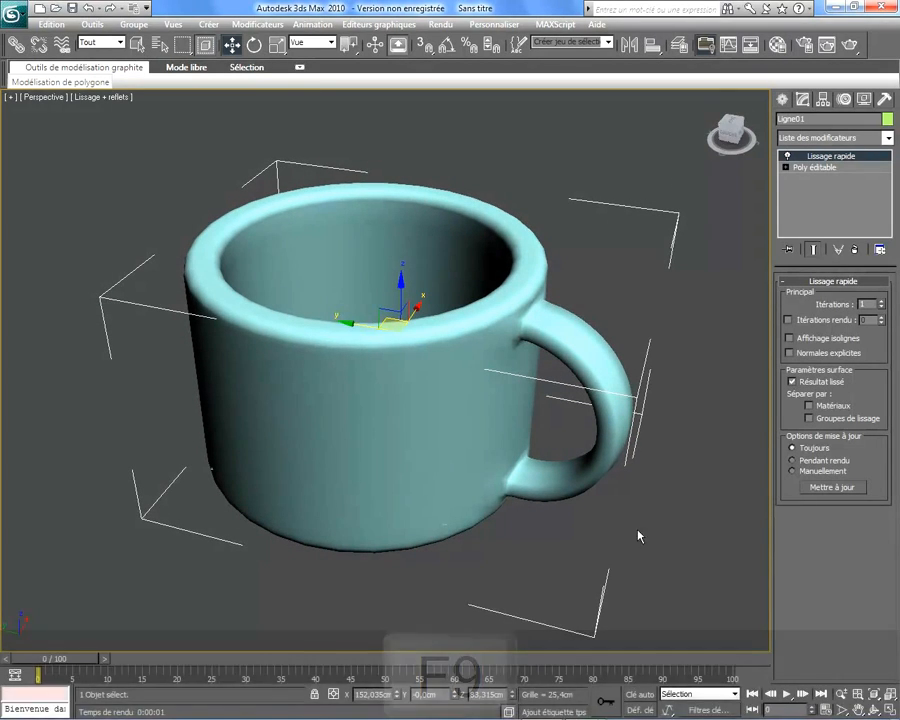
left_click(850, 48)
left_click_drag(484, 127, 704, 77)
scroll(647, 311, "up", 1)
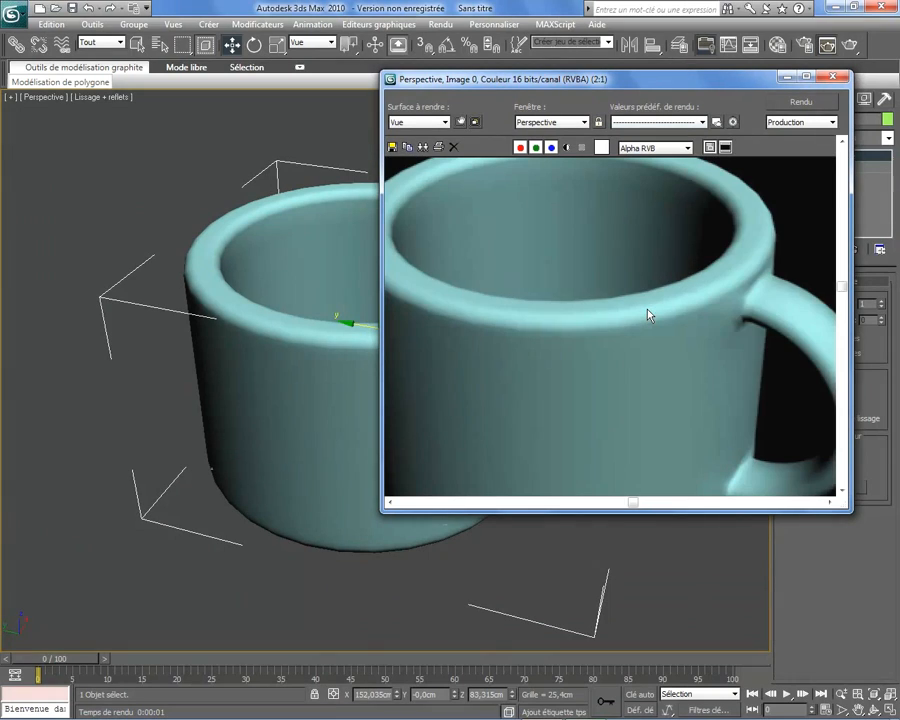
scroll(647, 314, "down", 1)
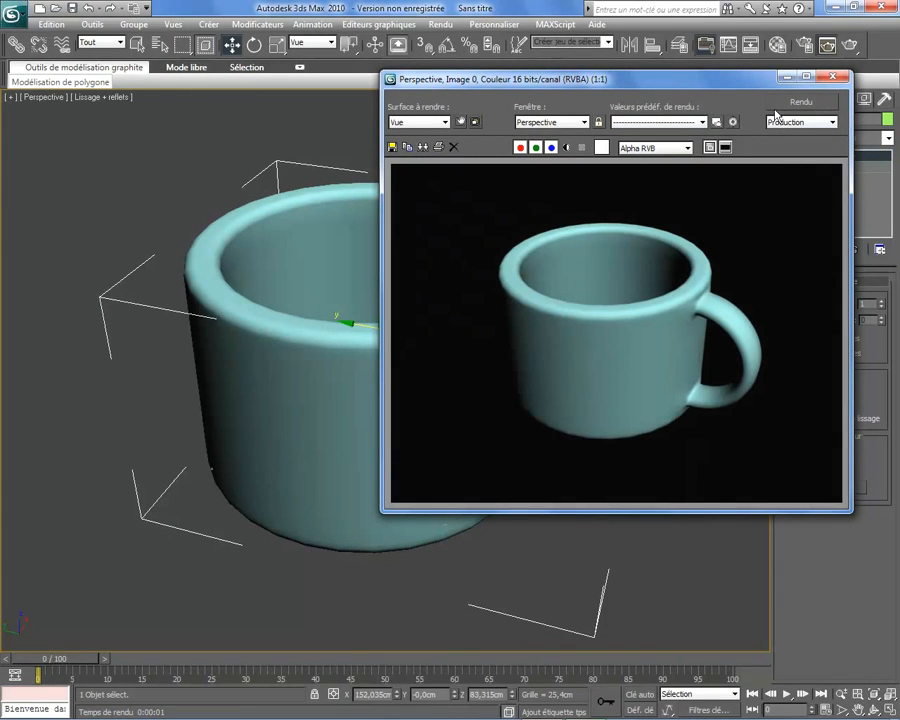
left_click(836, 76)
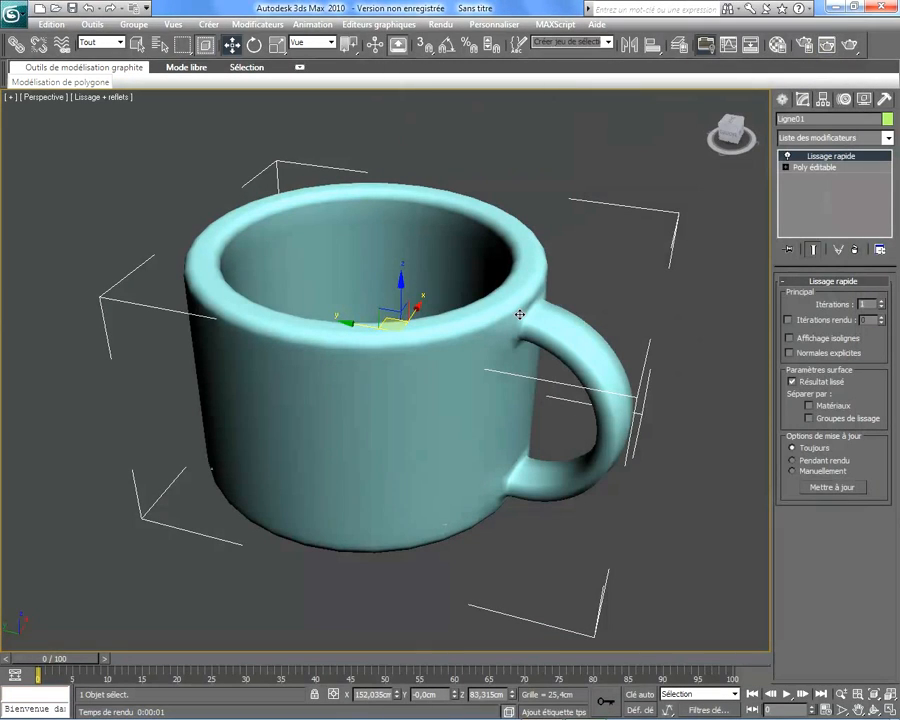